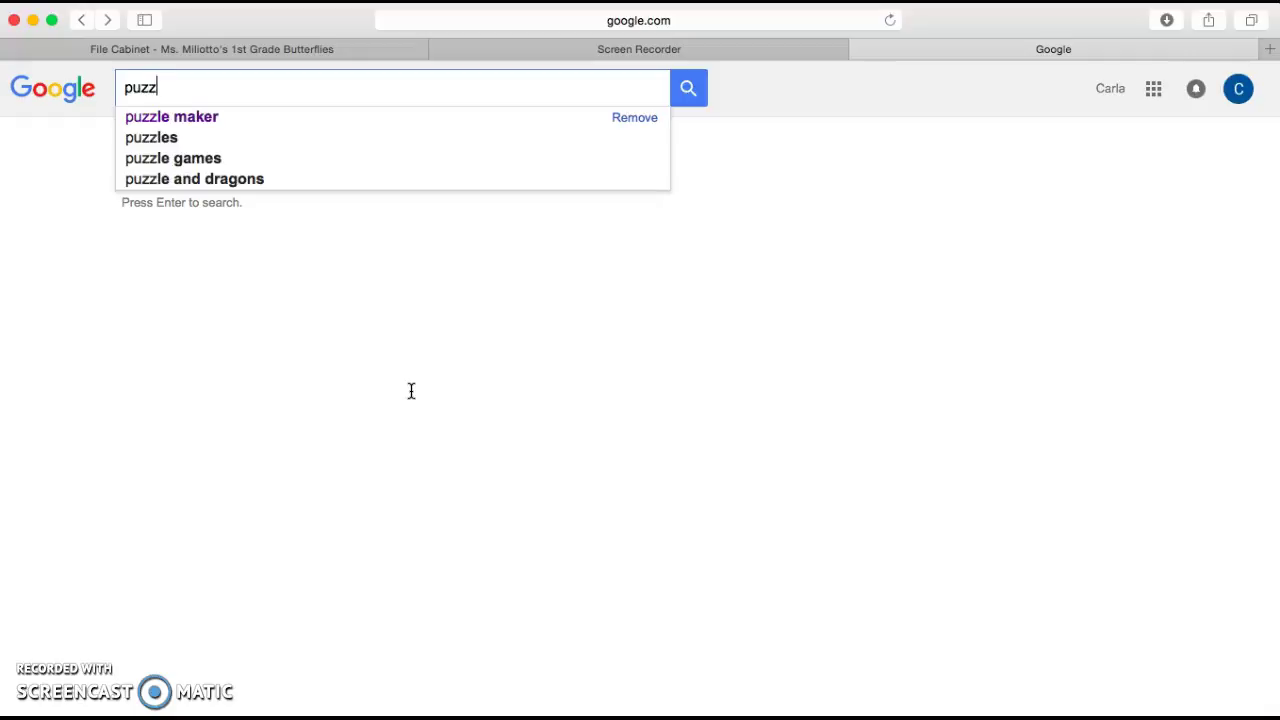
Search Google for "puzzle maker" and open the Free Puzzlemaker result from puzzlemaker.com
{"action": "type", "text": "make"}
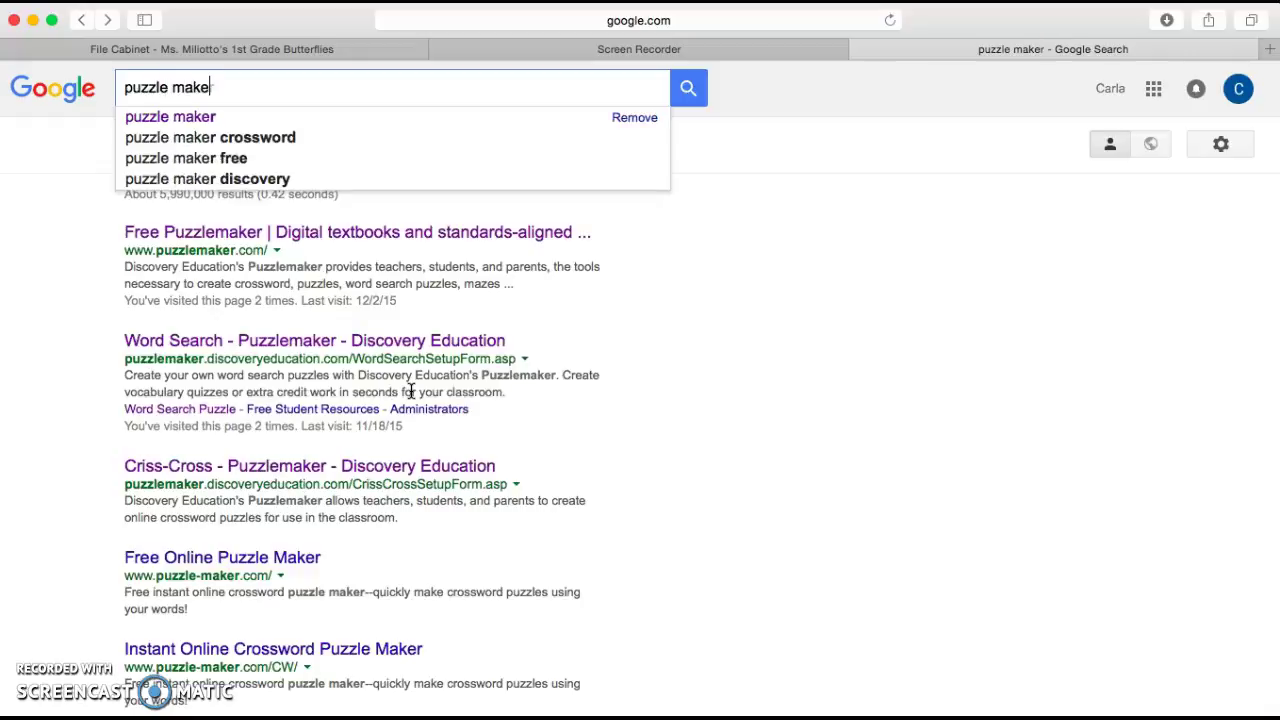
{"action": "key", "text": "Return"}
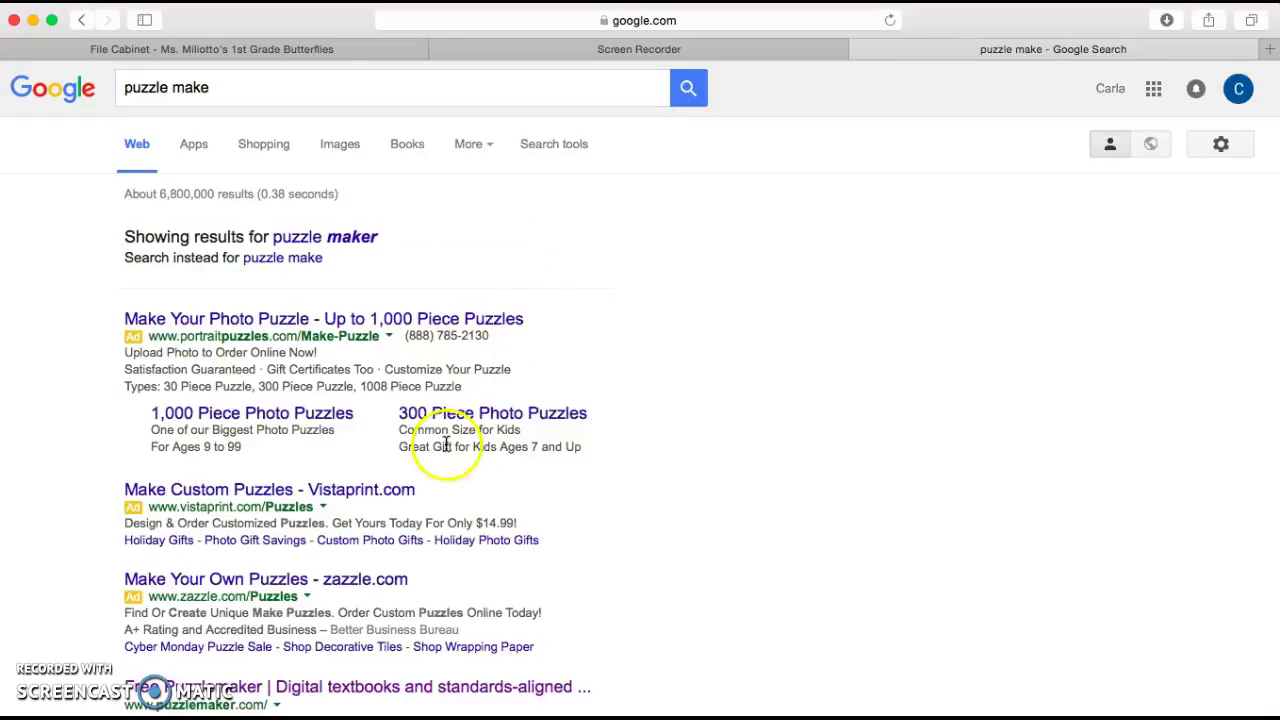
{"action": "left_click", "coordinate": [213, 87]}
{"action": "type", "text": "r"}
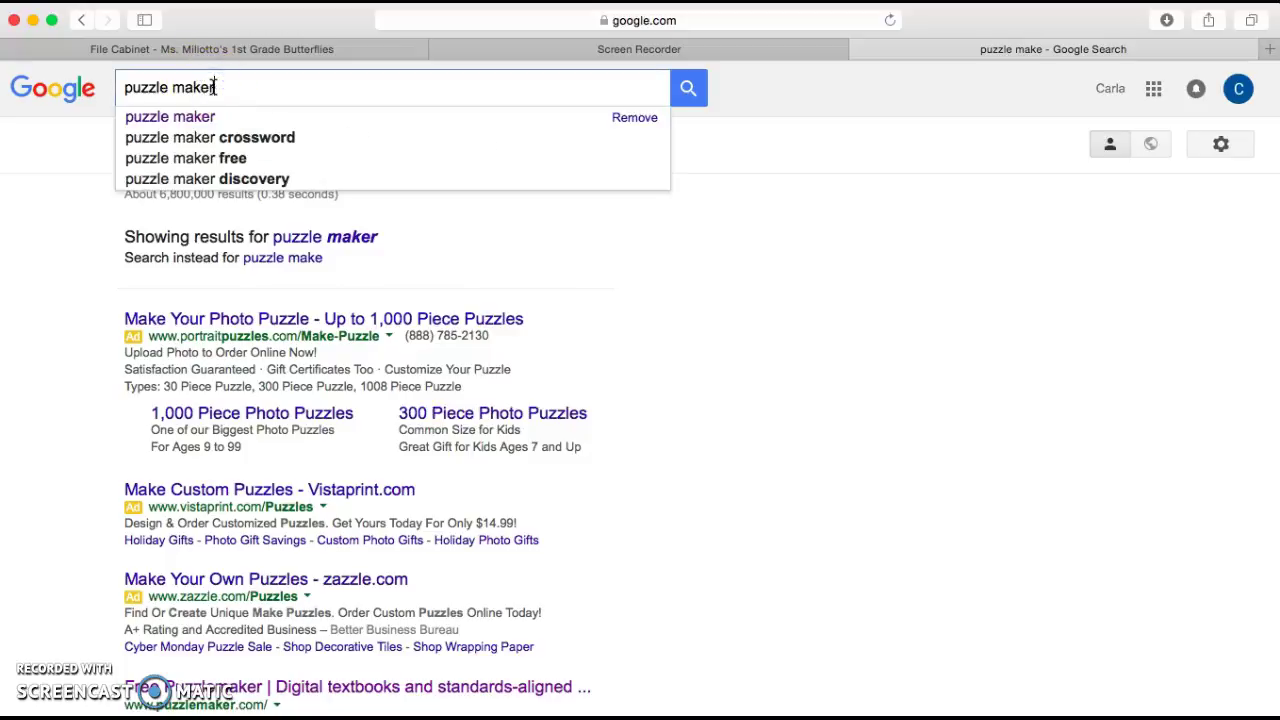
{"action": "left_click", "coordinate": [205, 119]}
{"action": "left_click", "coordinate": [247, 233]}
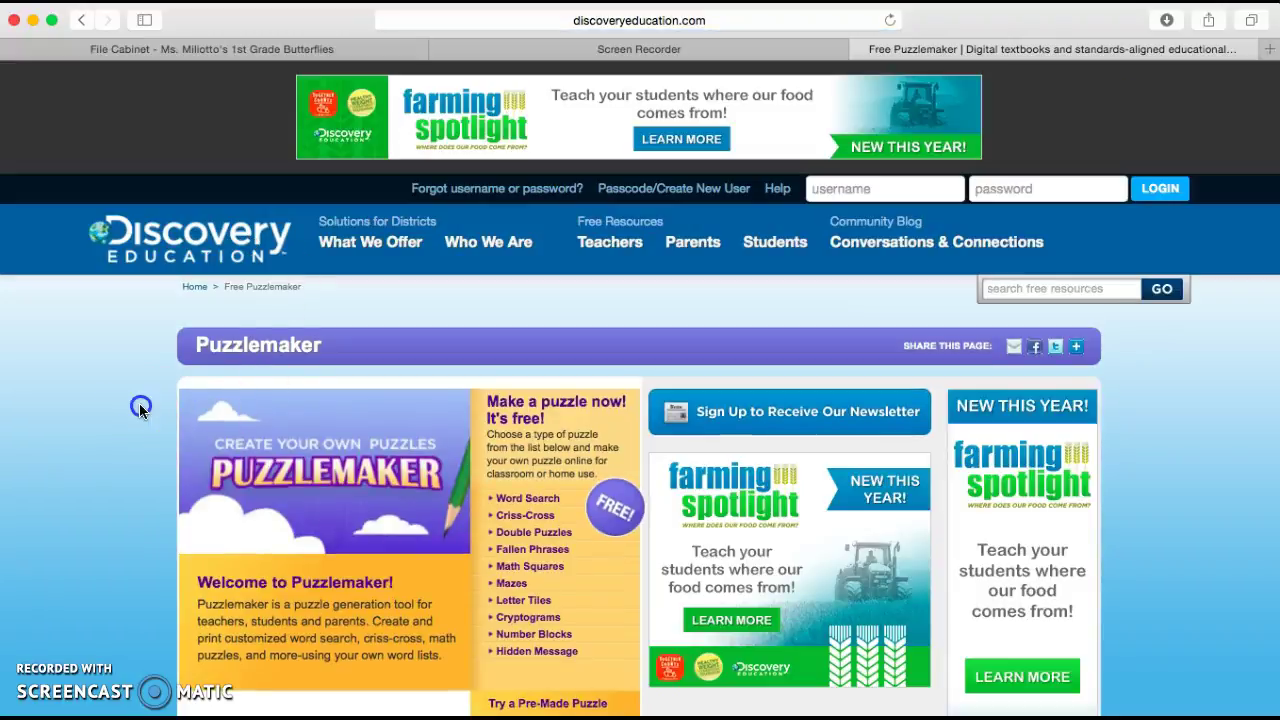
Open the Word Search generator from Puzzlemaker's list of free puzzle types
{"action": "scroll", "coordinate": [139, 403], "scroll_direction": "down", "scroll_amount": 5}
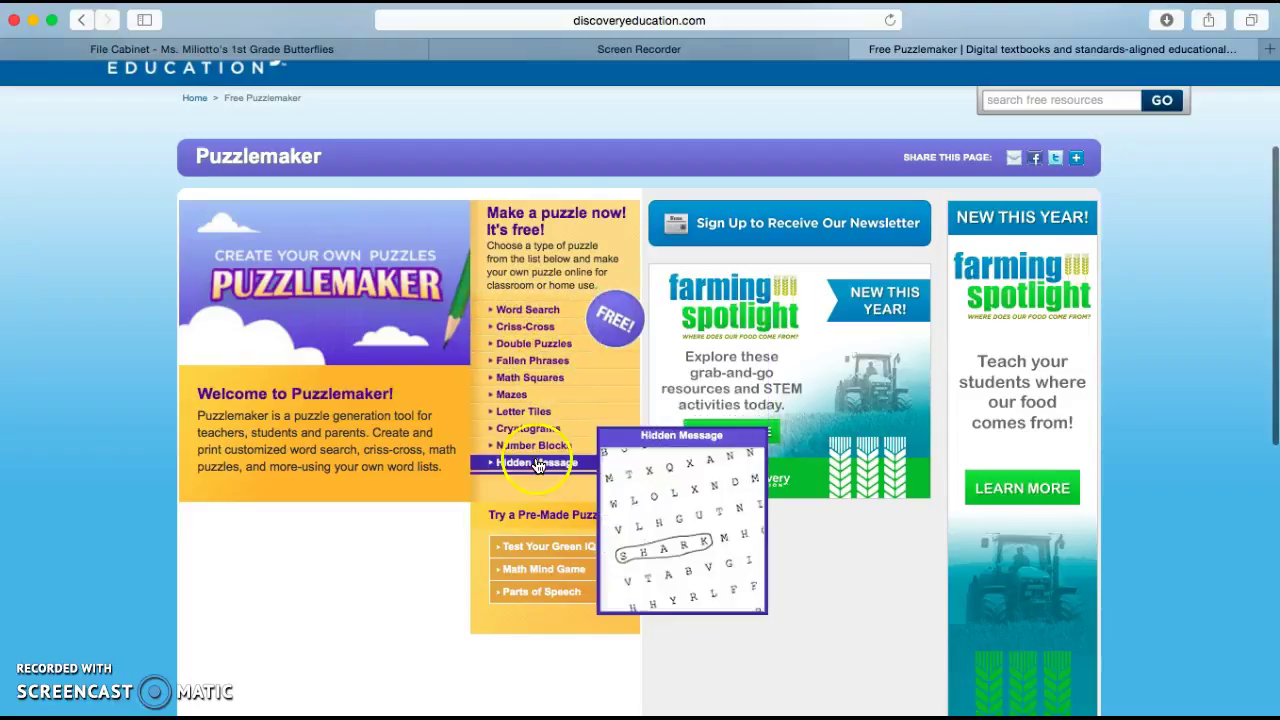
{"action": "left_click", "coordinate": [548, 312]}
{"action": "left_click", "coordinate": [206, 427]}
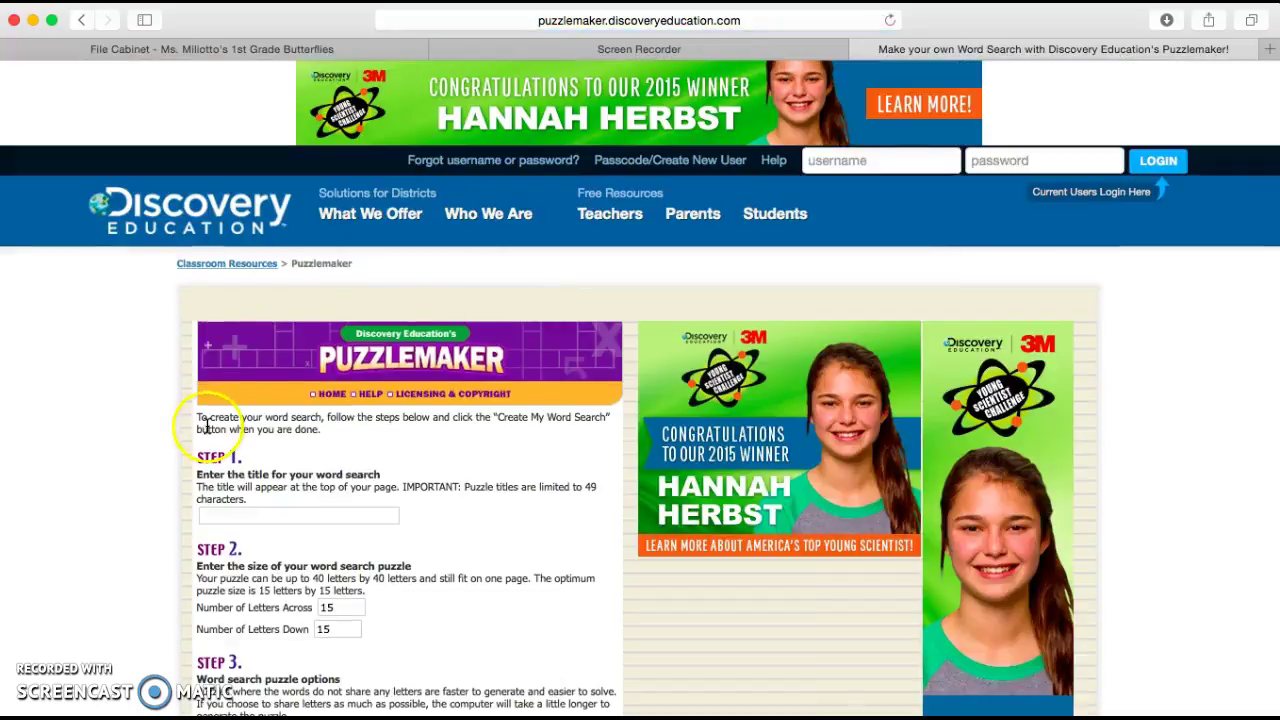
Look over the word search form and enter "Butterflies" as the puzzle title
{"action": "scroll", "coordinate": [123, 440], "scroll_direction": "down", "scroll_amount": 3}
{"action": "scroll", "coordinate": [122, 440], "scroll_direction": "down", "scroll_amount": 3}
{"action": "scroll", "coordinate": [122, 440], "scroll_direction": "up", "scroll_amount": 2}
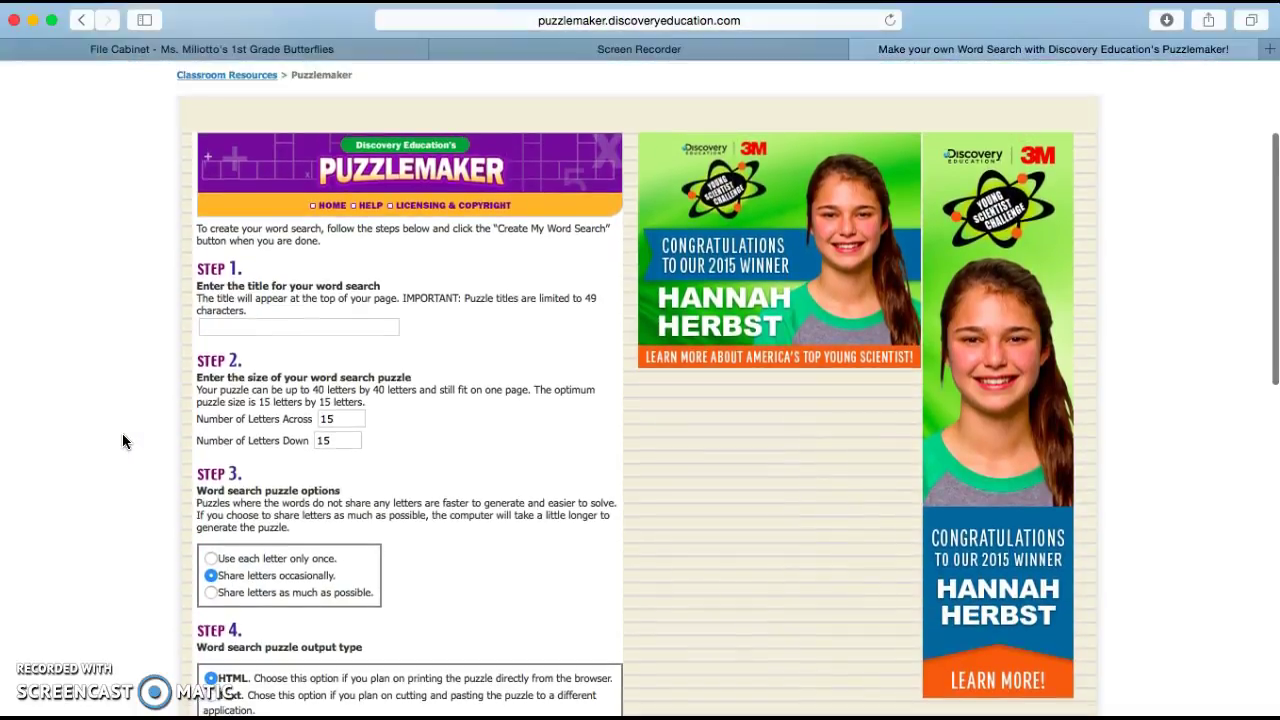
{"action": "left_click", "coordinate": [268, 326]}
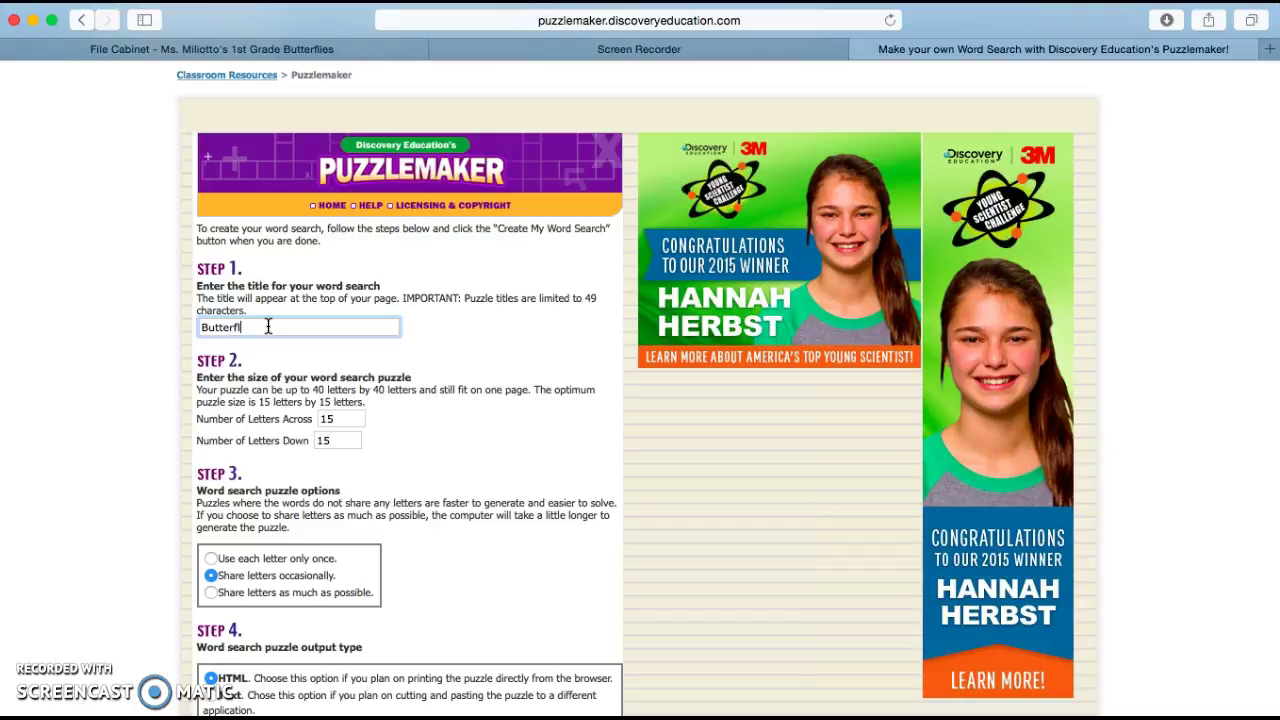
{"action": "type", "text": "s"}
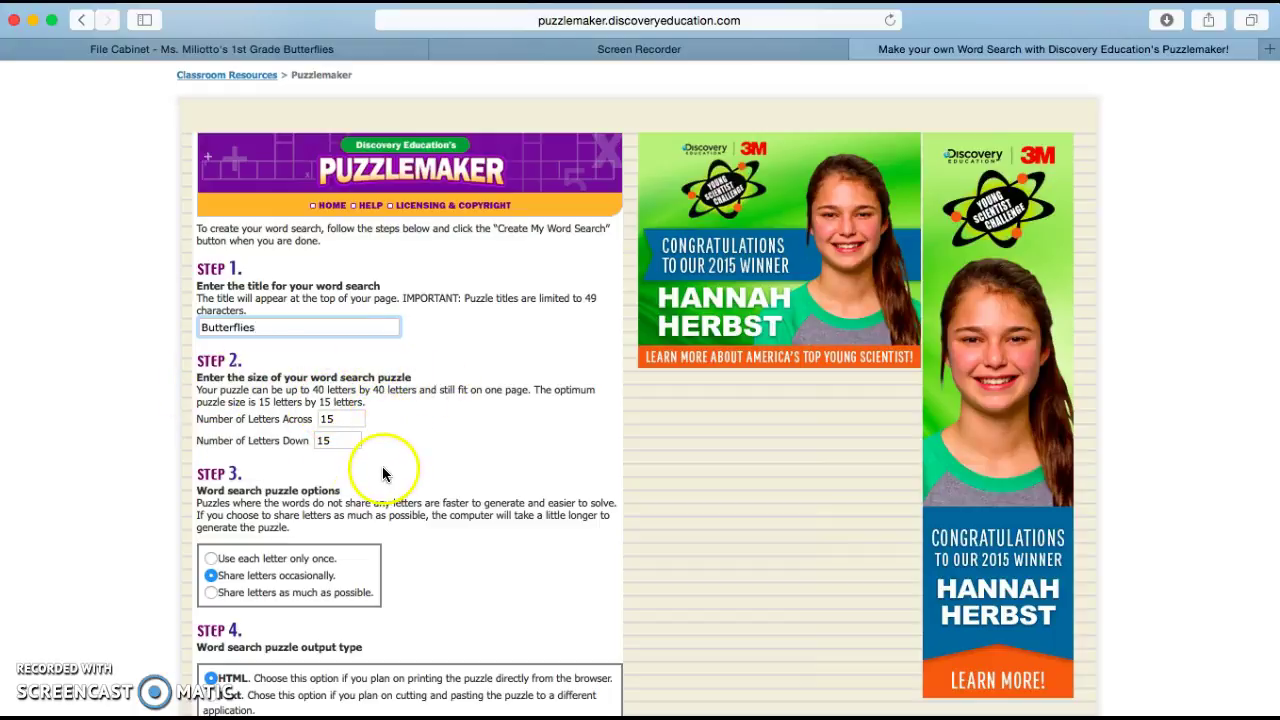
{"action": "left_click", "coordinate": [482, 575]}
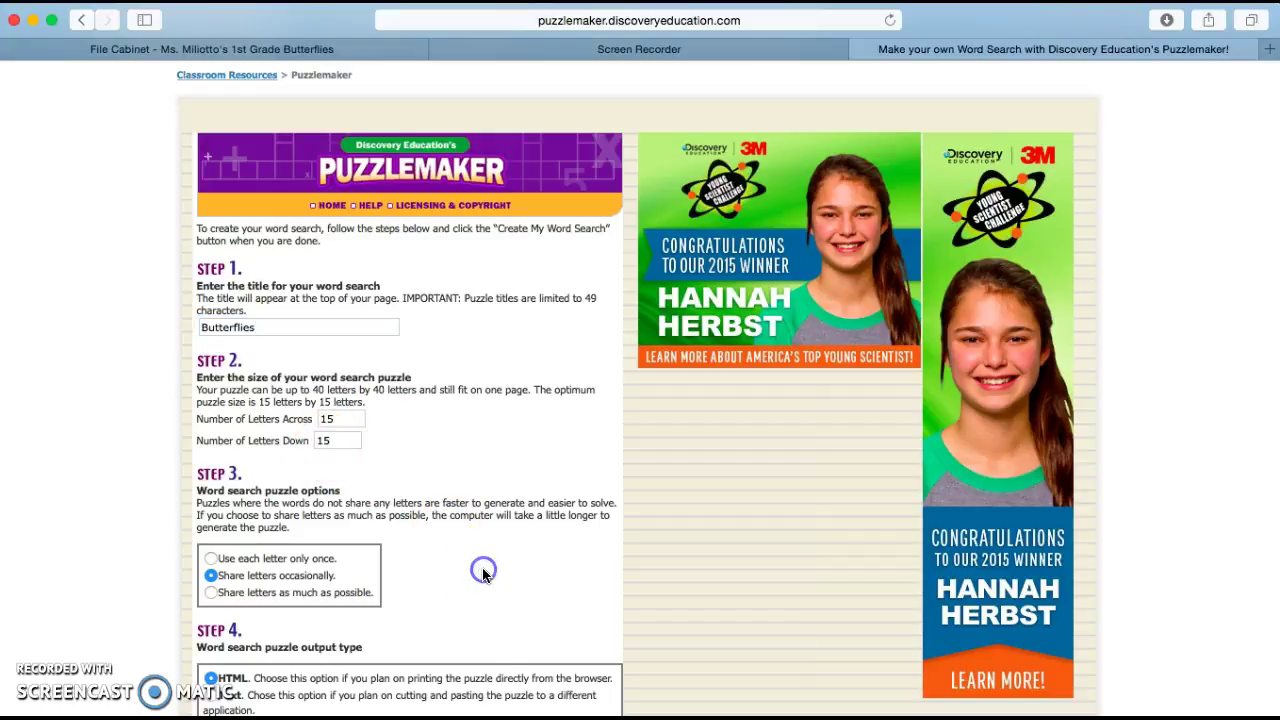
Set the word search output type to Text for copying the puzzle into another application
{"action": "scroll", "coordinate": [482, 575], "scroll_direction": "down", "scroll_amount": 1}
{"action": "scroll", "coordinate": [482, 575], "scroll_direction": "down", "scroll_amount": 3}
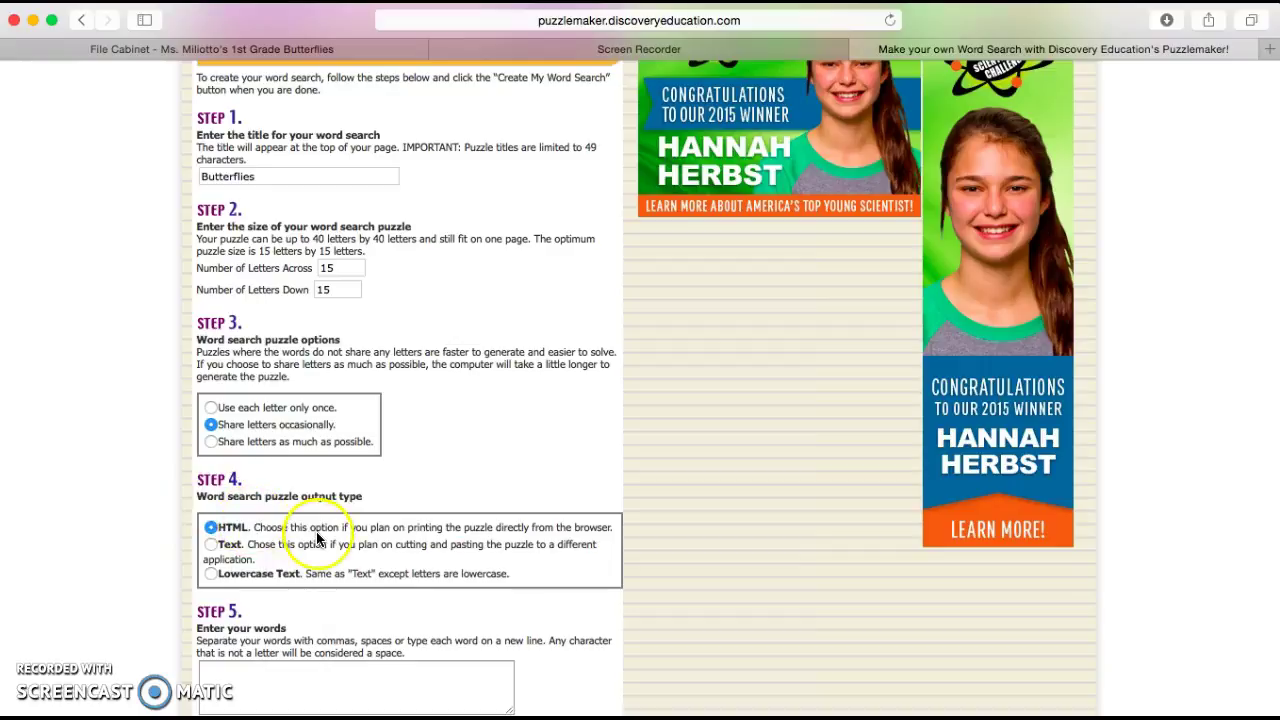
{"action": "left_click", "coordinate": [210, 544]}
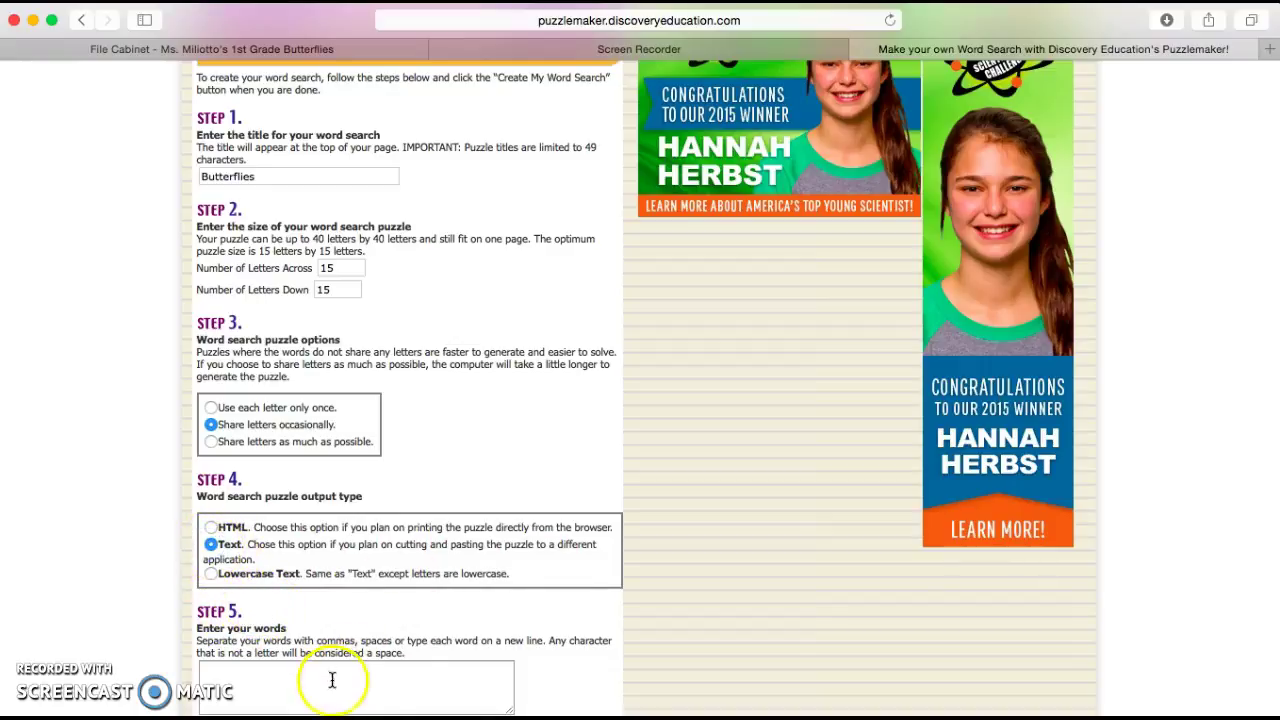
Enter the puzzle words butterflies, caterpillars, moths, monarchy, flowers and trees, each on its own line
{"action": "scroll", "coordinate": [541, 688], "scroll_direction": "down", "scroll_amount": 3}
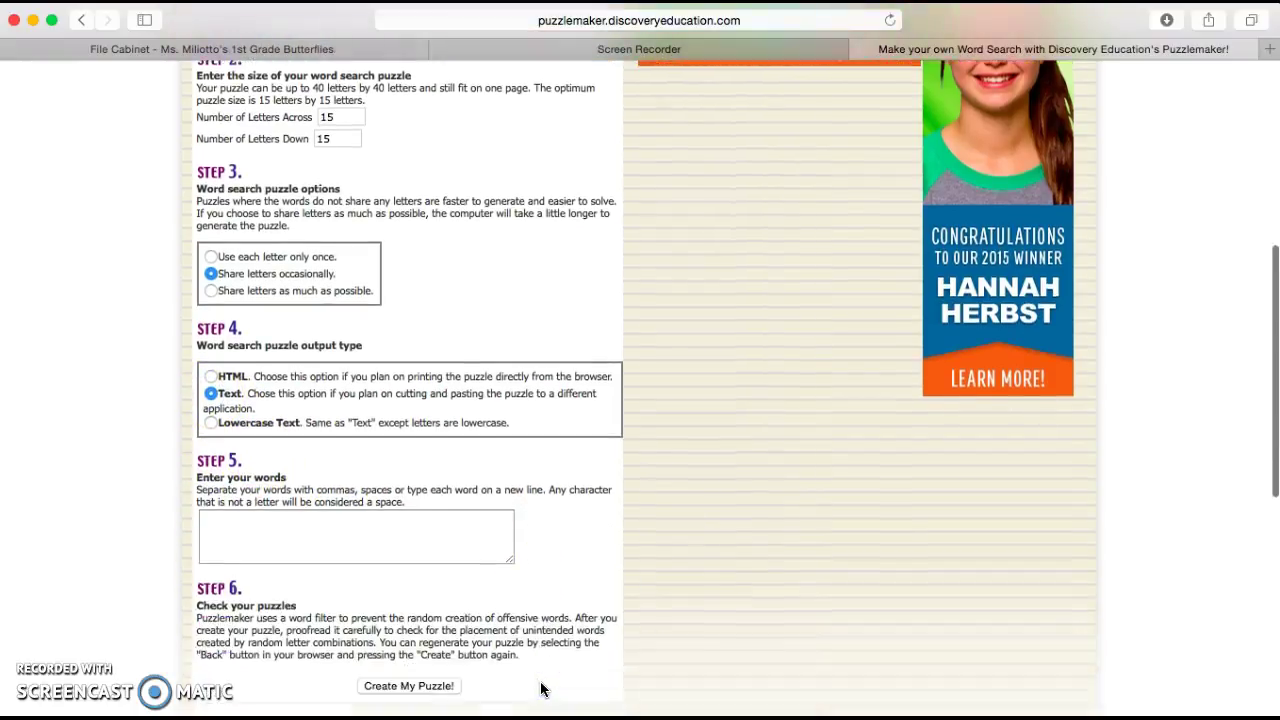
{"action": "scroll", "coordinate": [541, 688], "scroll_direction": "down", "scroll_amount": 1}
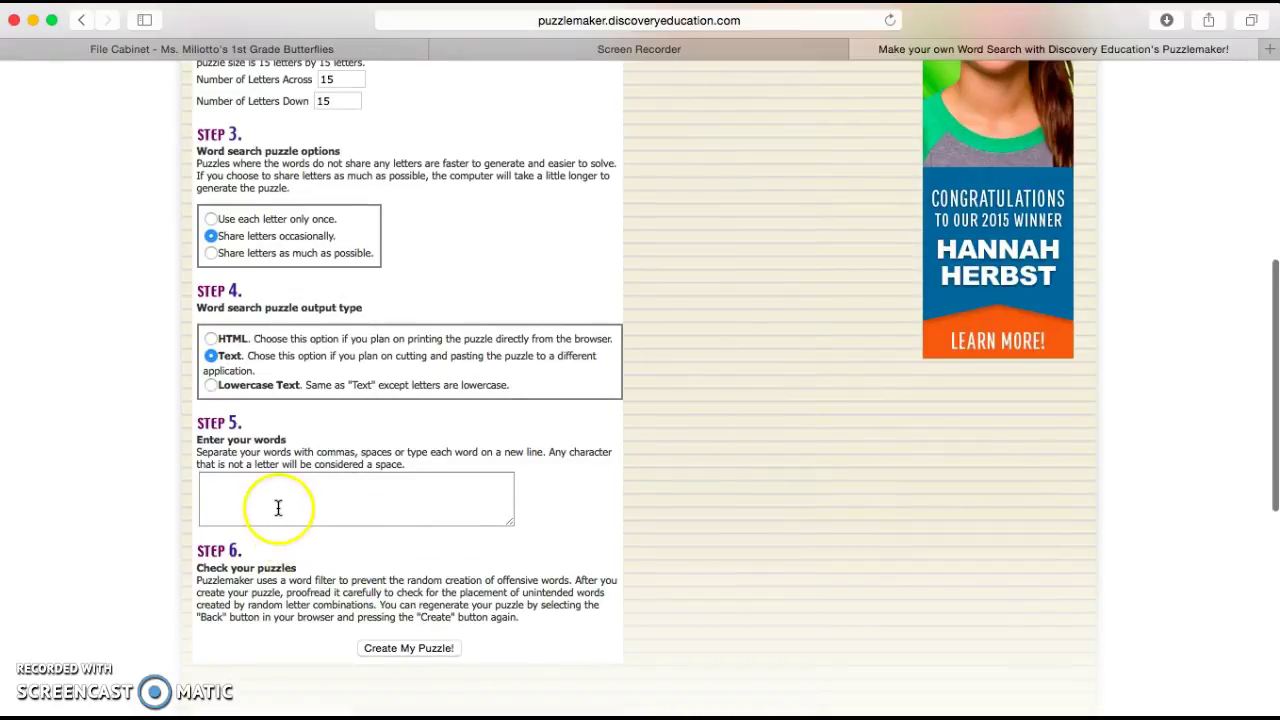
{"action": "left_click", "coordinate": [220, 489]}
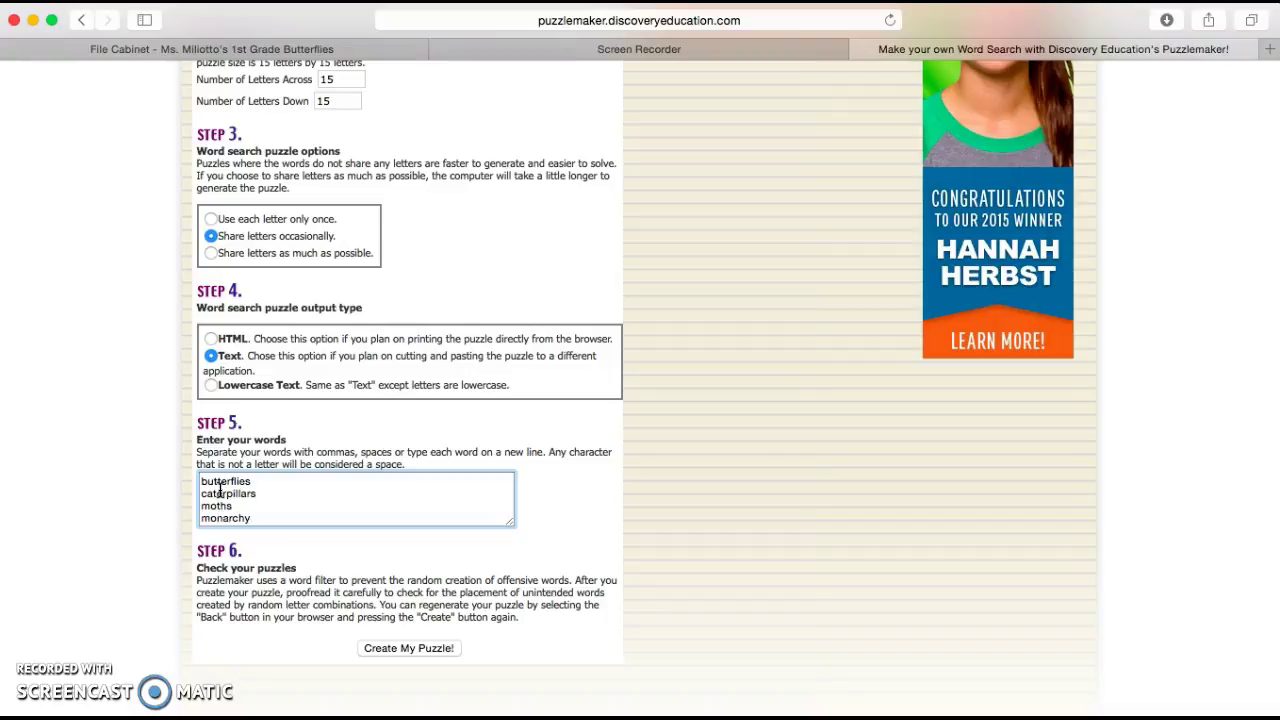
{"action": "key", "text": "Return"}
{"action": "type", "text": "flowers"}
{"action": "key", "text": "Return"}
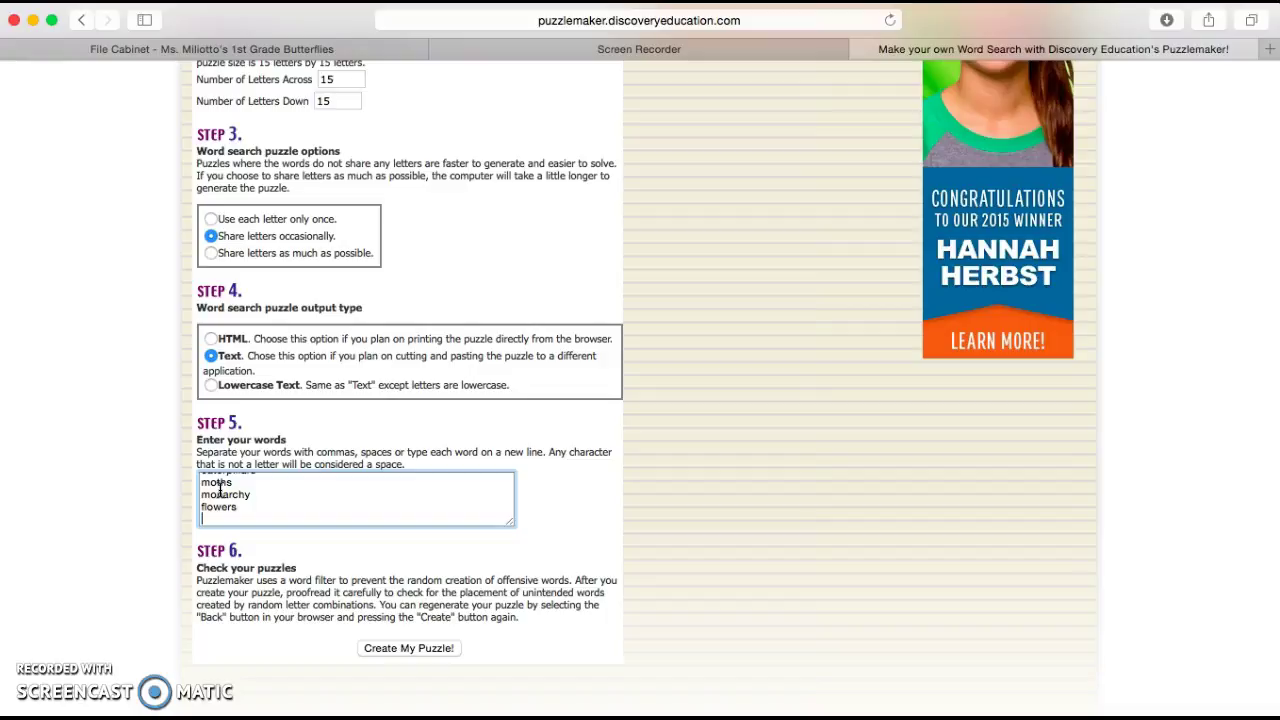
{"action": "type", "text": "tress"}
{"action": "key", "text": "Return"}
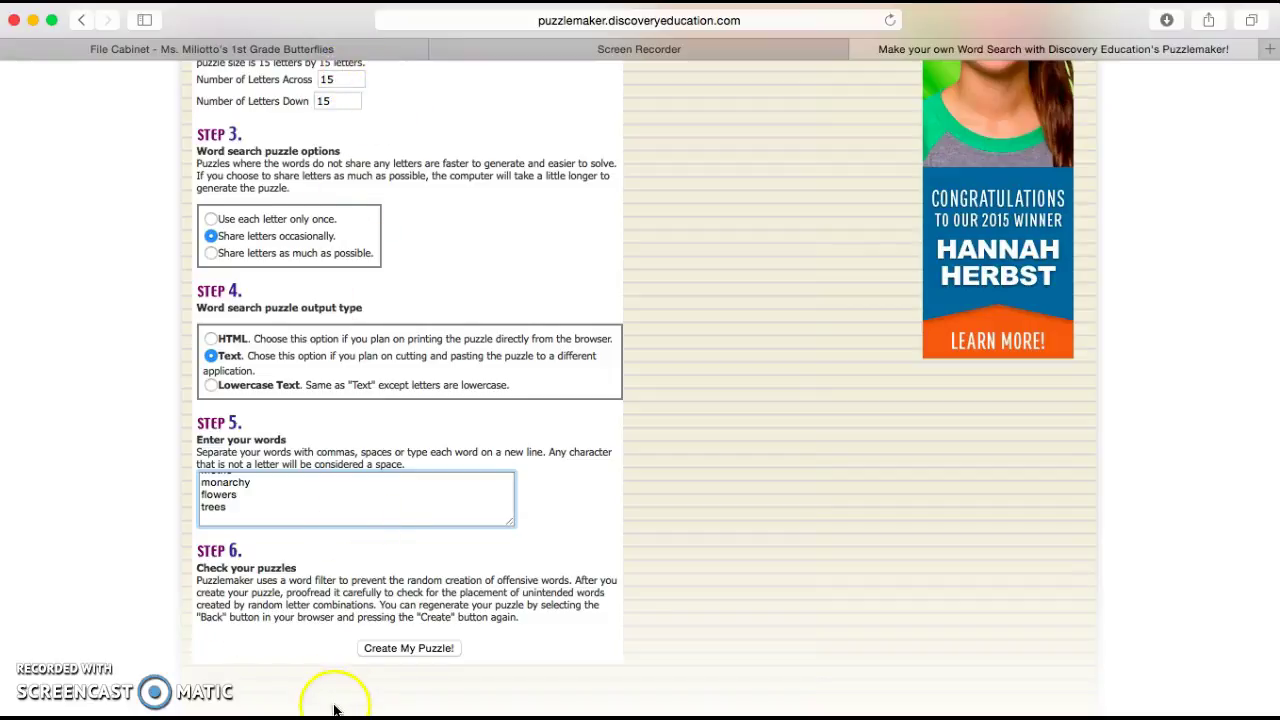
Generate the word search puzzle and review its letter grid and word list
{"action": "left_click", "coordinate": [411, 648]}
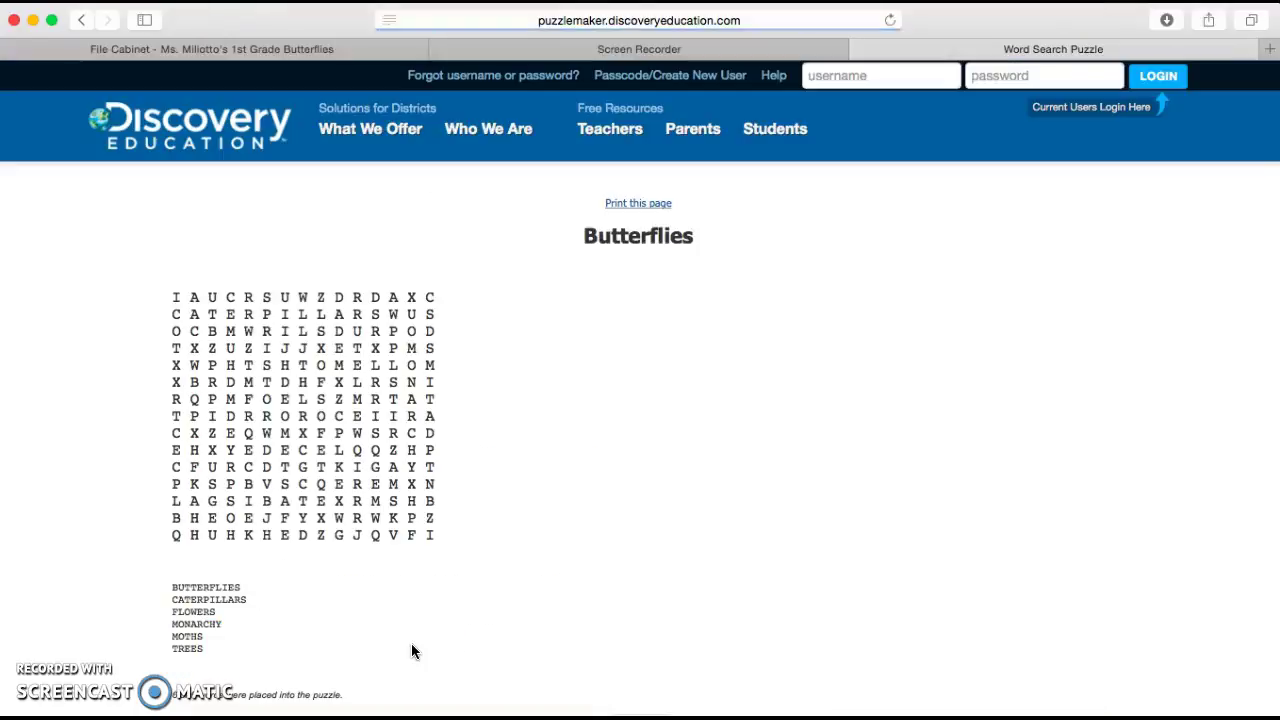
{"action": "left_click", "coordinate": [504, 634]}
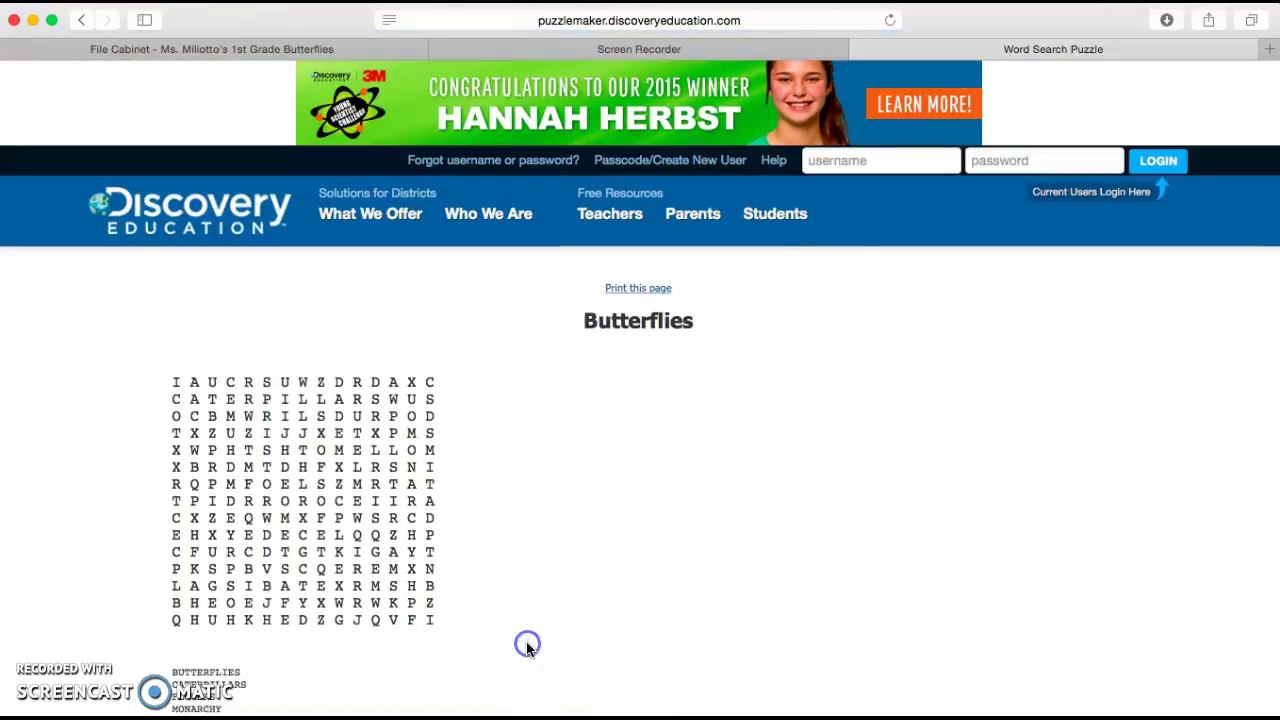
{"action": "scroll", "coordinate": [526, 641], "scroll_direction": "down", "scroll_amount": 3}
{"action": "scroll", "coordinate": [526, 648], "scroll_direction": "up", "scroll_amount": 3}
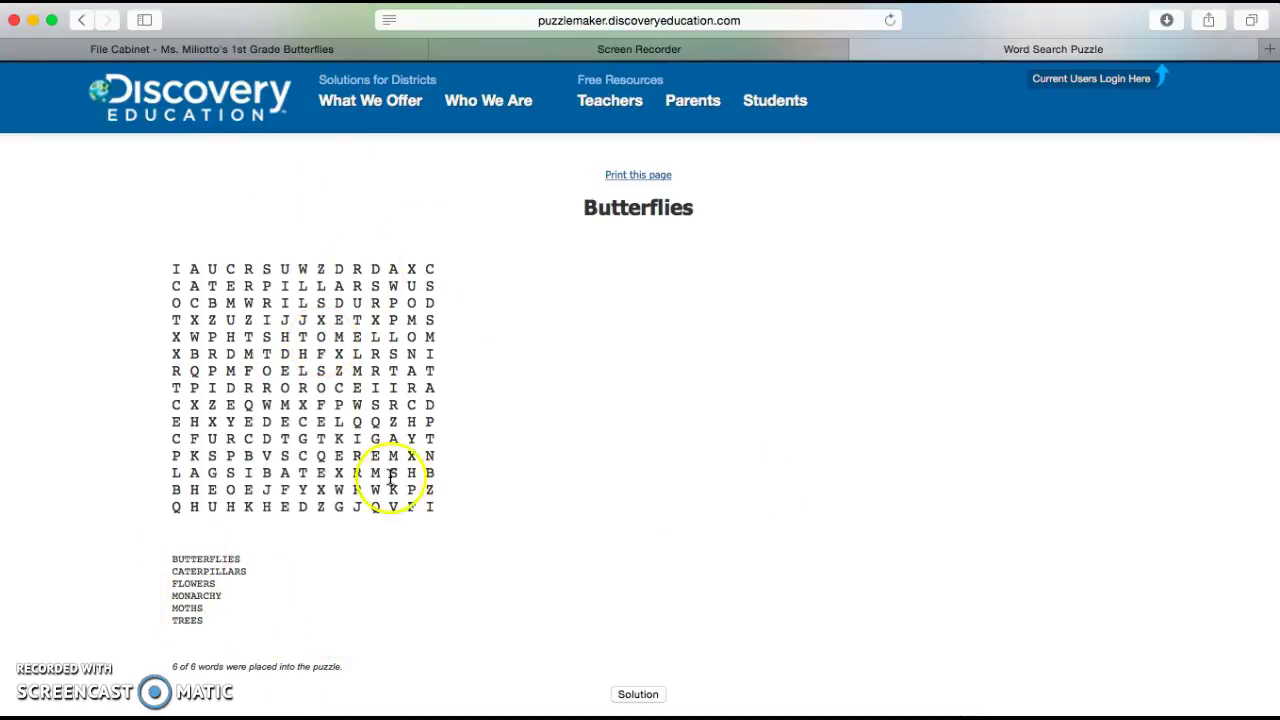
{"action": "scroll", "coordinate": [411, 418], "scroll_direction": "down", "scroll_amount": 1}
{"action": "scroll", "coordinate": [411, 418], "scroll_direction": "down", "scroll_amount": 3}
{"action": "scroll", "coordinate": [411, 418], "scroll_direction": "up", "scroll_amount": 2}
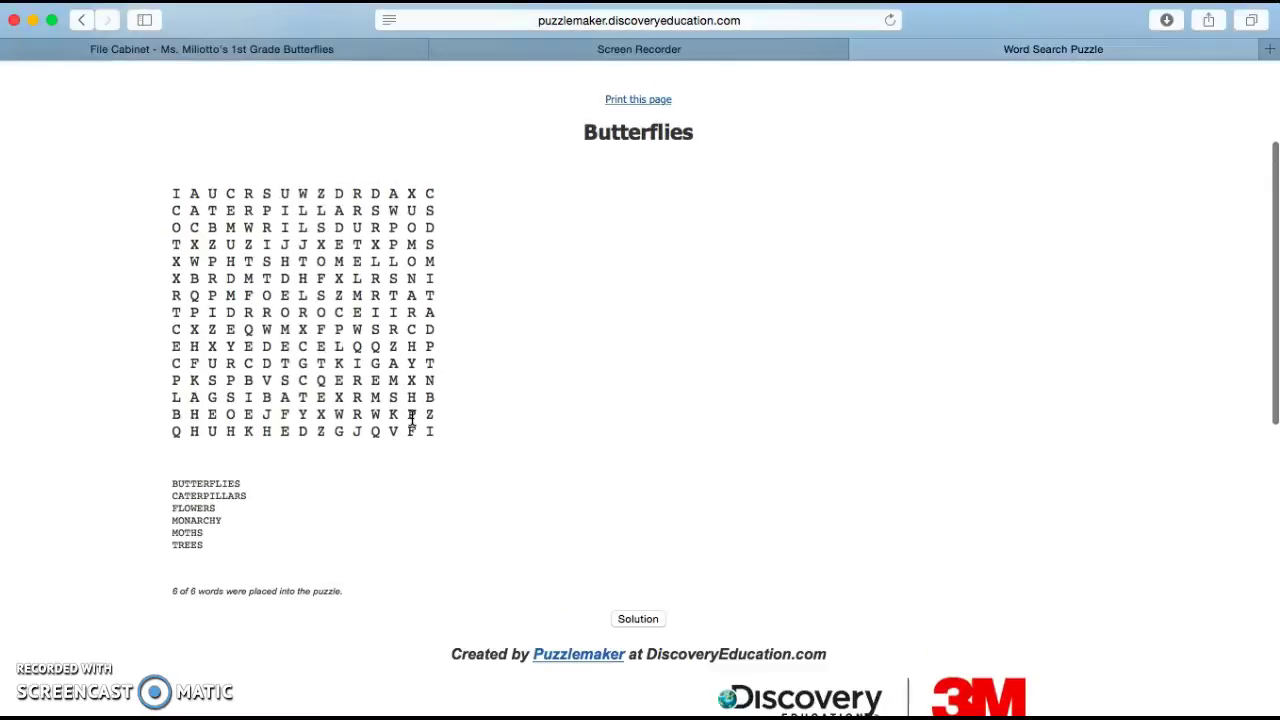
Open the puzzle's solution and examine the answer grid and the listed word positions
{"action": "left_click", "coordinate": [640, 618]}
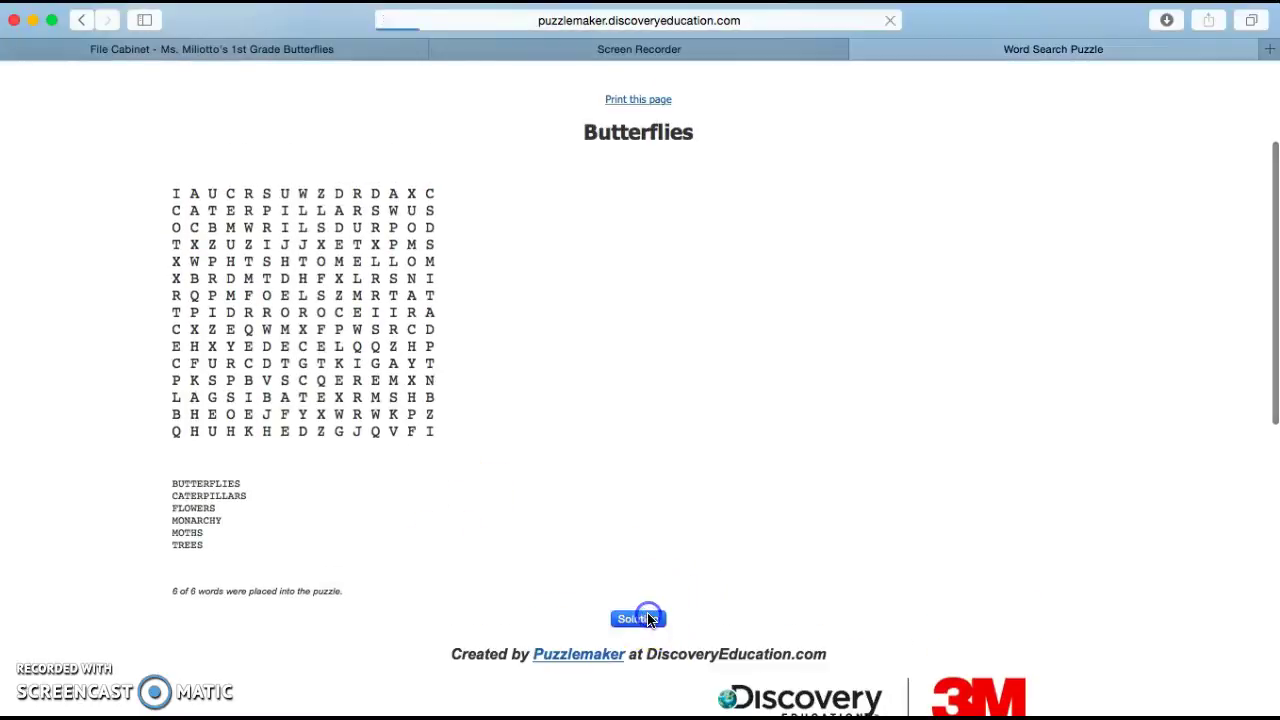
{"action": "left_click", "coordinate": [947, 546]}
{"action": "scroll", "coordinate": [947, 549], "scroll_direction": "down", "scroll_amount": 5}
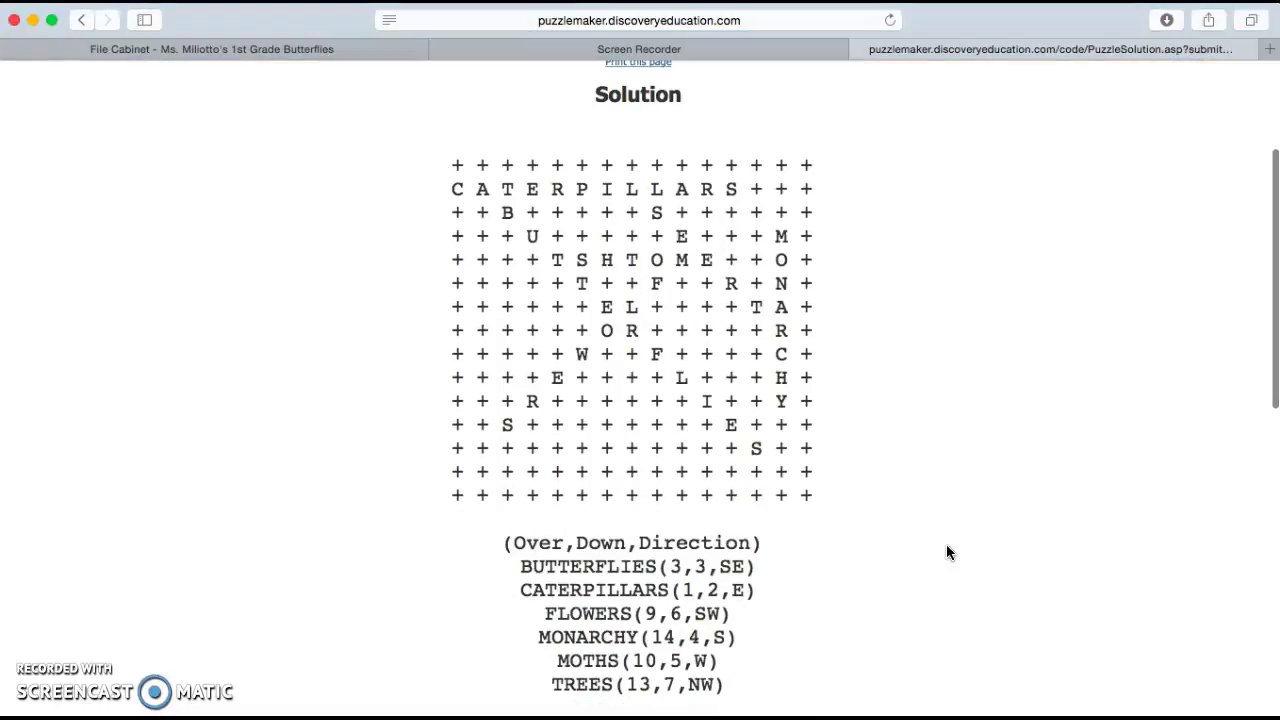
{"action": "scroll", "coordinate": [947, 546], "scroll_direction": "down", "scroll_amount": 3}
{"action": "scroll", "coordinate": [949, 553], "scroll_direction": "up", "scroll_amount": 4}
{"action": "scroll", "coordinate": [949, 553], "scroll_direction": "down", "scroll_amount": 1}
{"action": "scroll", "coordinate": [947, 546], "scroll_direction": "down", "scroll_amount": 1}
{"action": "scroll", "coordinate": [947, 546], "scroll_direction": "up", "scroll_amount": 2}
{"action": "scroll", "coordinate": [947, 546], "scroll_direction": "down", "scroll_amount": 2}
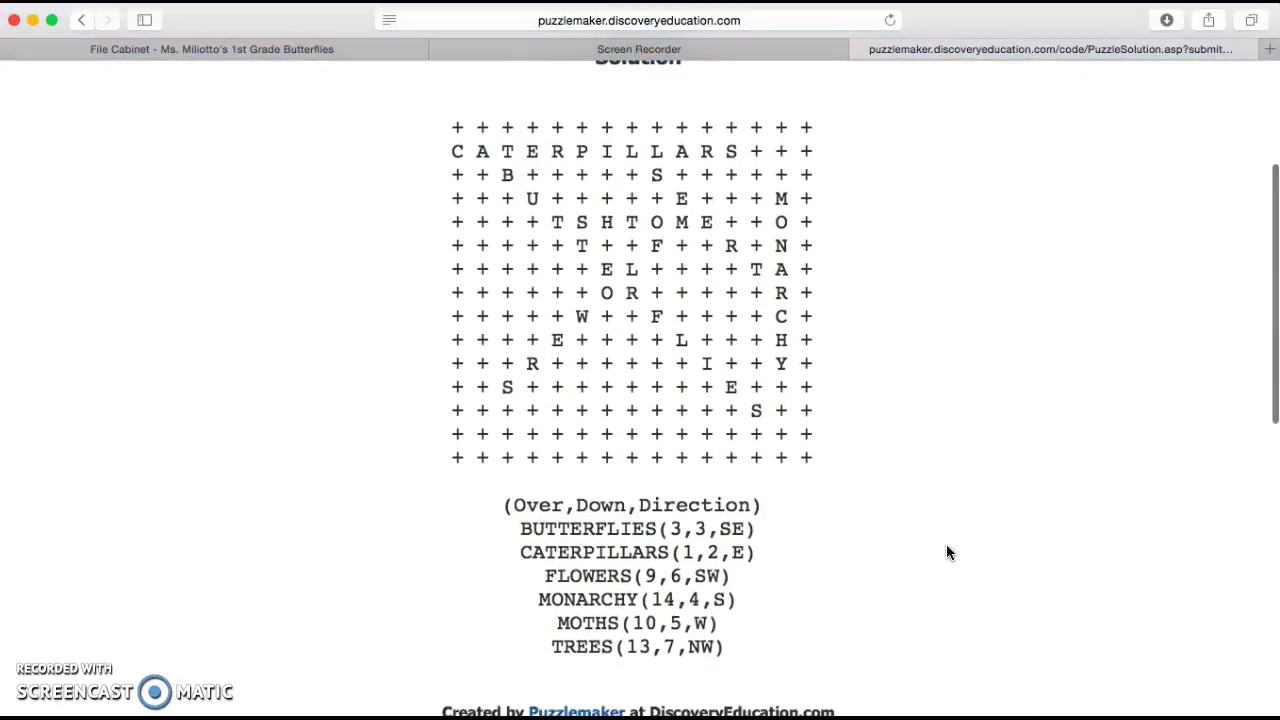
{"action": "scroll", "coordinate": [947, 551], "scroll_direction": "down", "scroll_amount": 1}
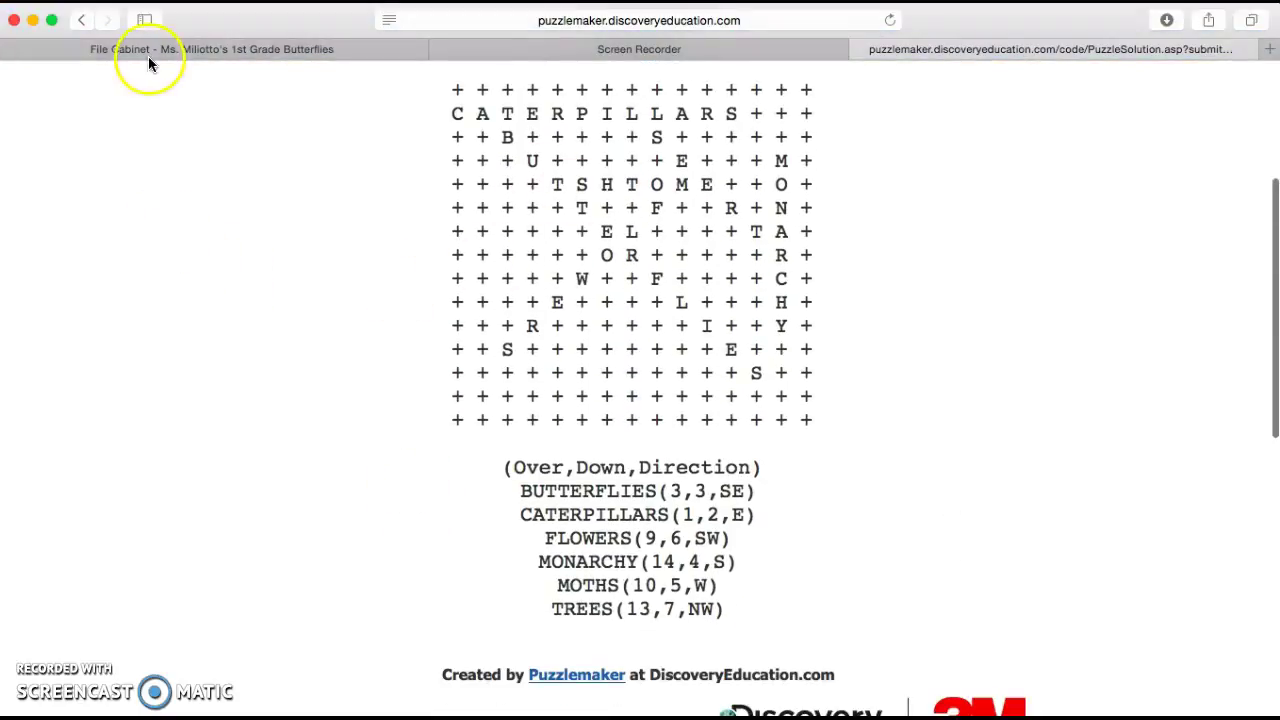
Return to the puzzle page and copy everything from the Butterflies title through the "Created by Puzzlemaker" line
{"action": "left_click", "coordinate": [81, 20]}
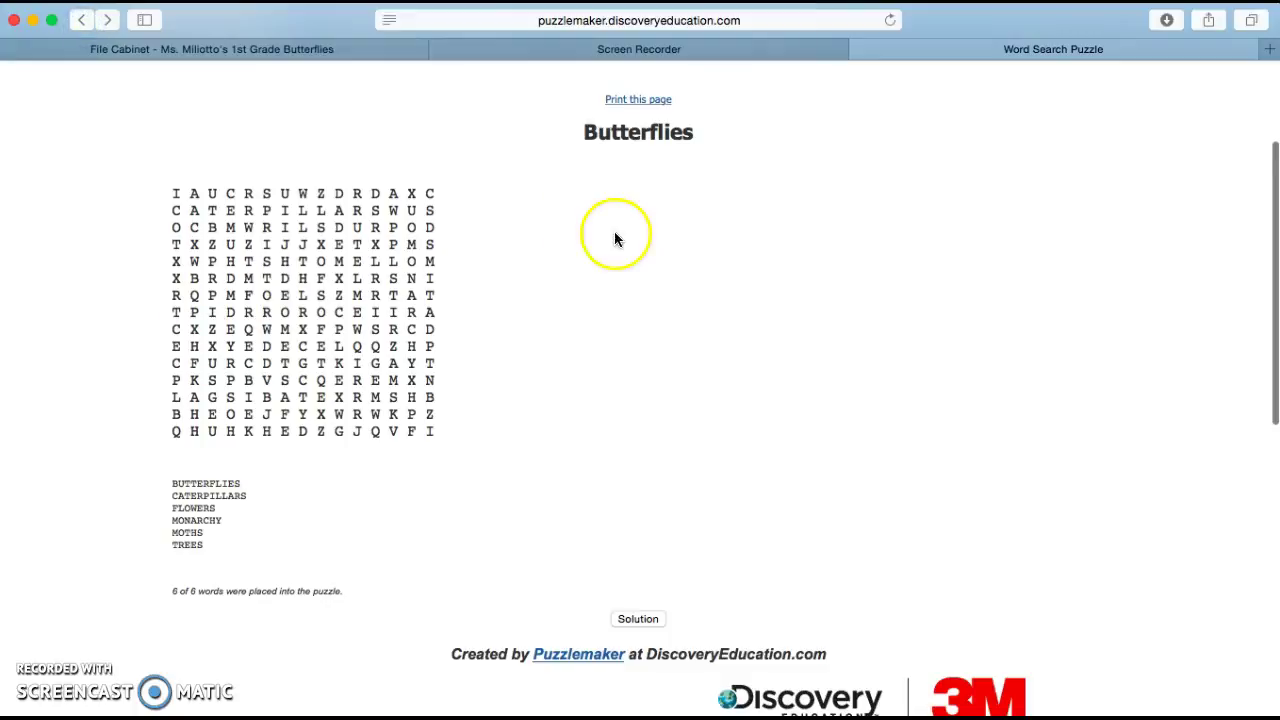
{"action": "left_click_drag", "start_coordinate": [573, 138], "coordinate": [864, 658]}
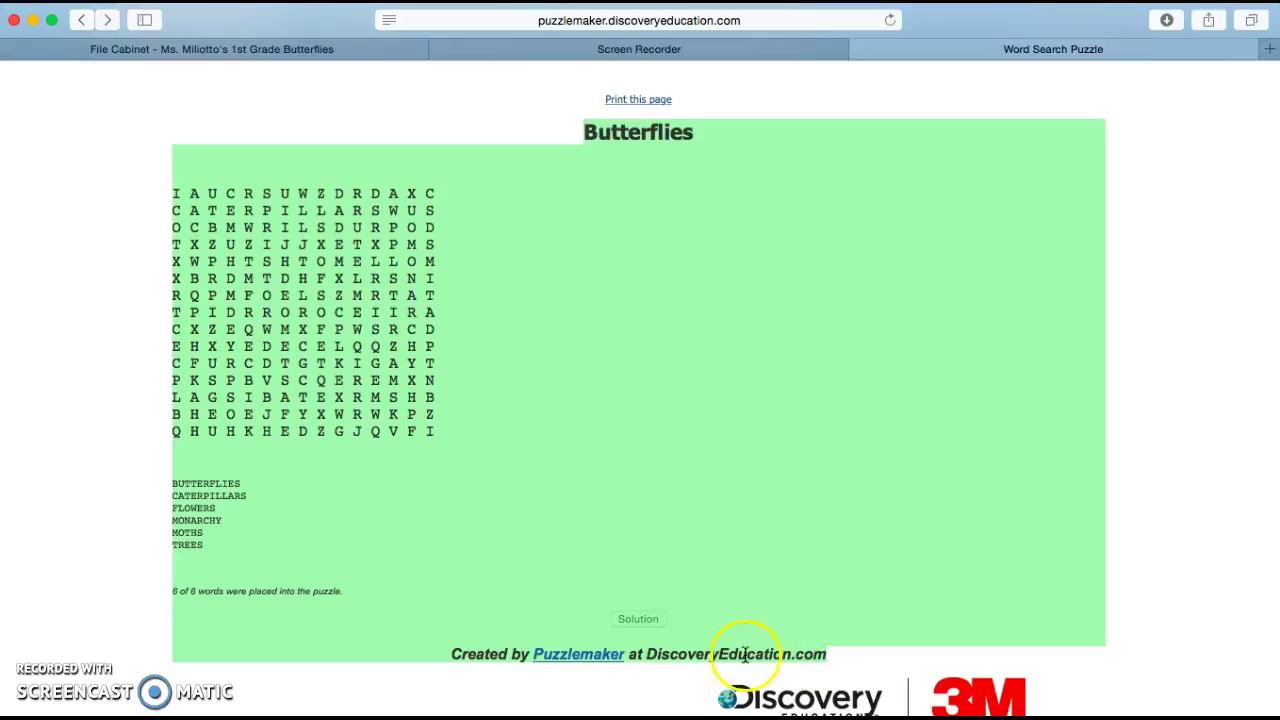
{"action": "right_click", "coordinate": [559, 428]}
{"action": "left_click", "coordinate": [614, 484]}
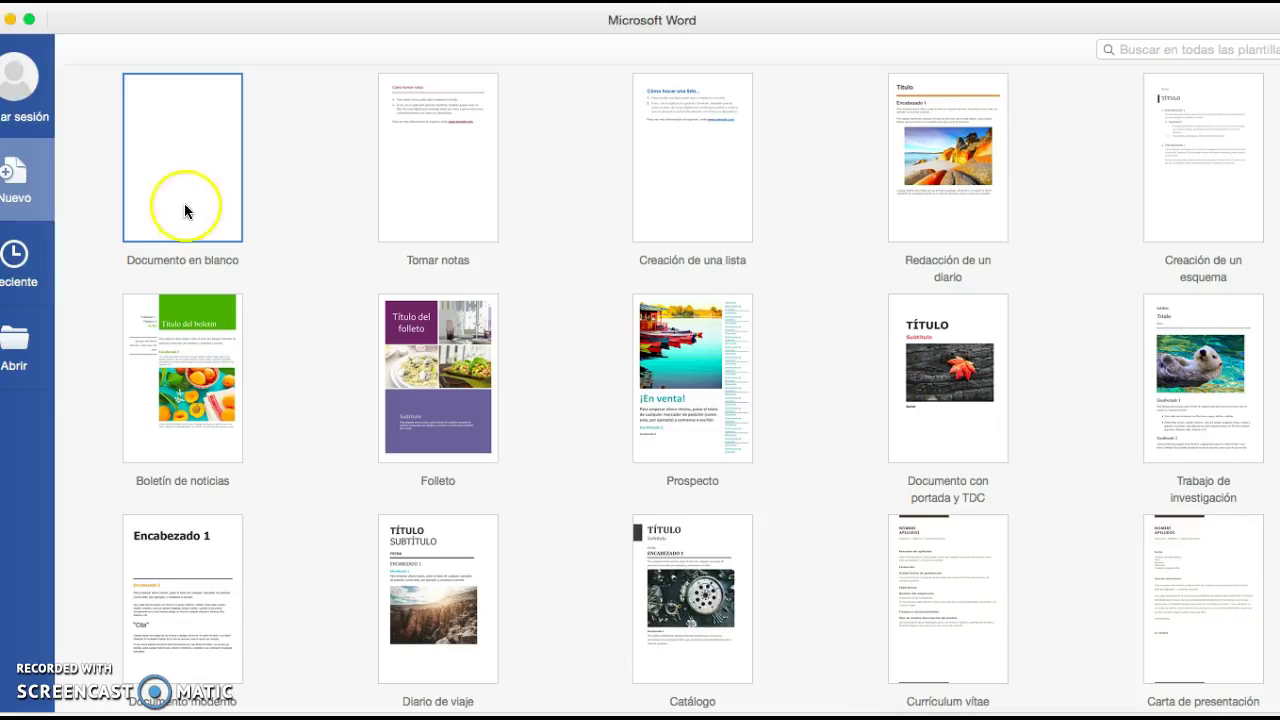
Create a blank document in Microsoft Word, enlarge its window to full screen and paste the copied puzzle
{"action": "double_click", "coordinate": [185, 210]}
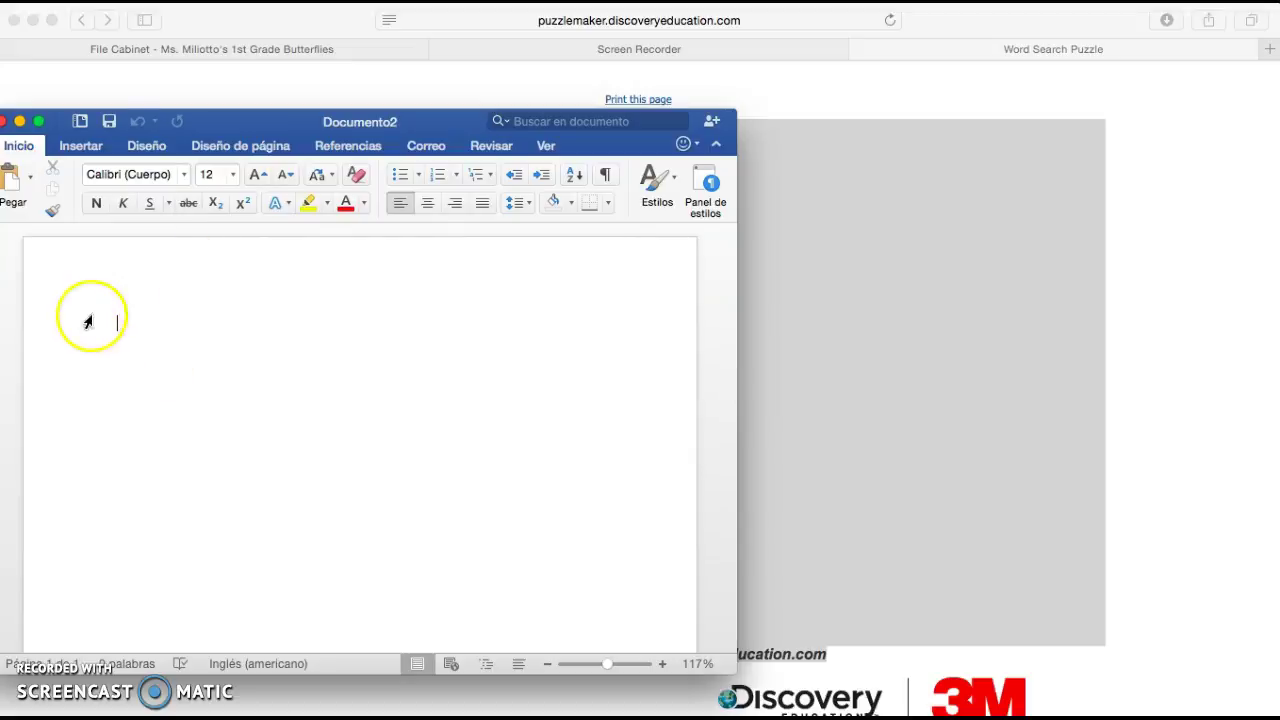
{"action": "left_click", "coordinate": [40, 121]}
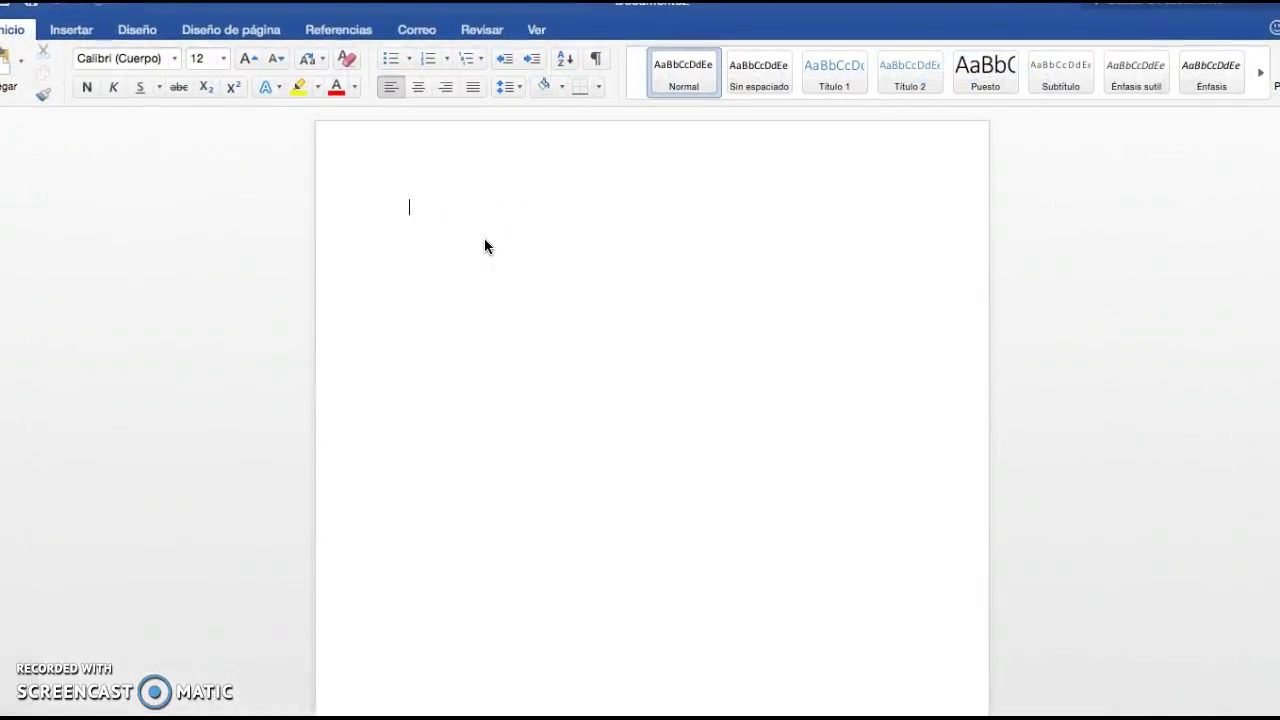
{"action": "right_click", "coordinate": [484, 247]}
{"action": "left_click", "coordinate": [519, 284]}
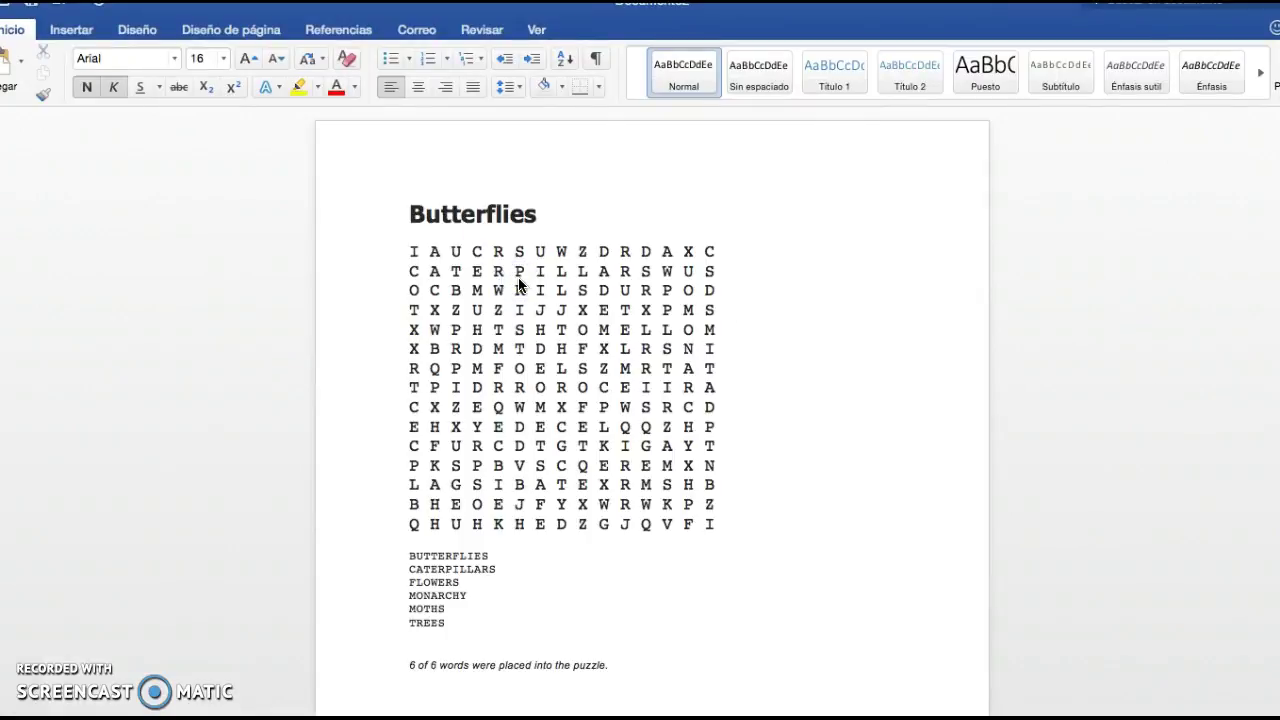
Center the whole pasted puzzle, from the Butterflies title through the credit line
{"action": "left_click_drag", "start_coordinate": [407, 205], "coordinate": [656, 662]}
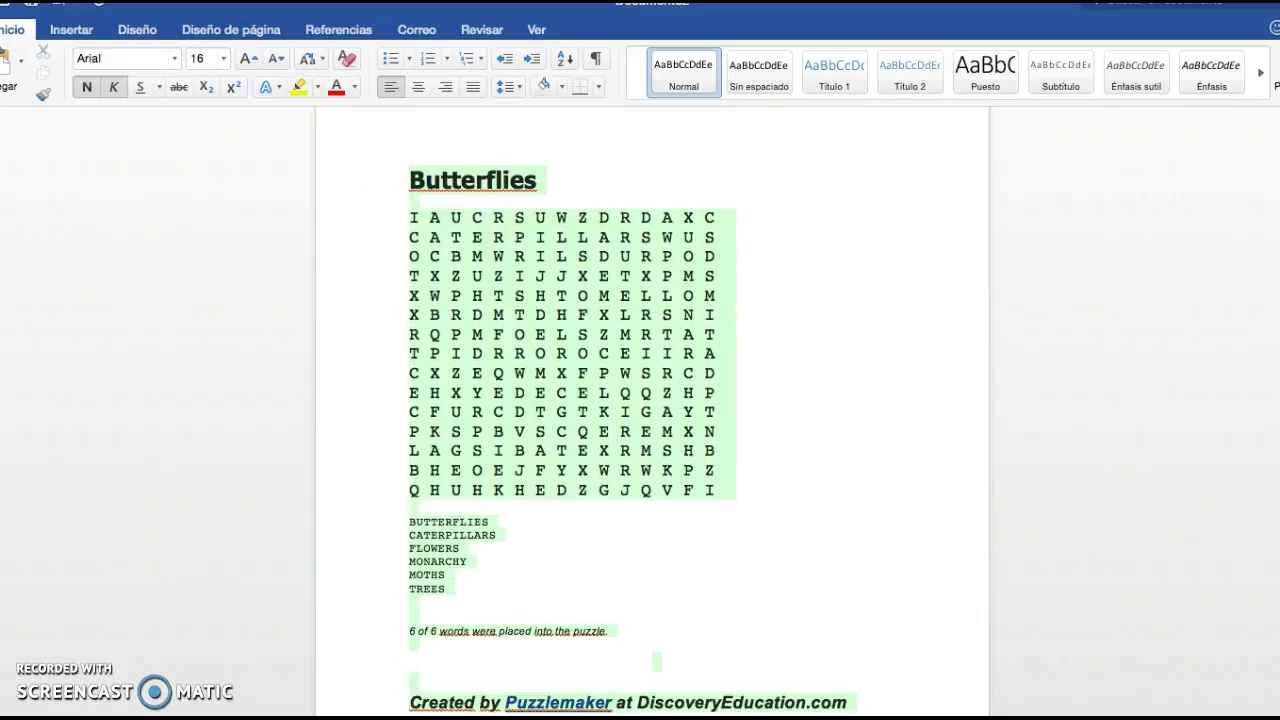
{"action": "left_click_drag", "start_coordinate": [862, 703], "coordinate": [862, 703]}
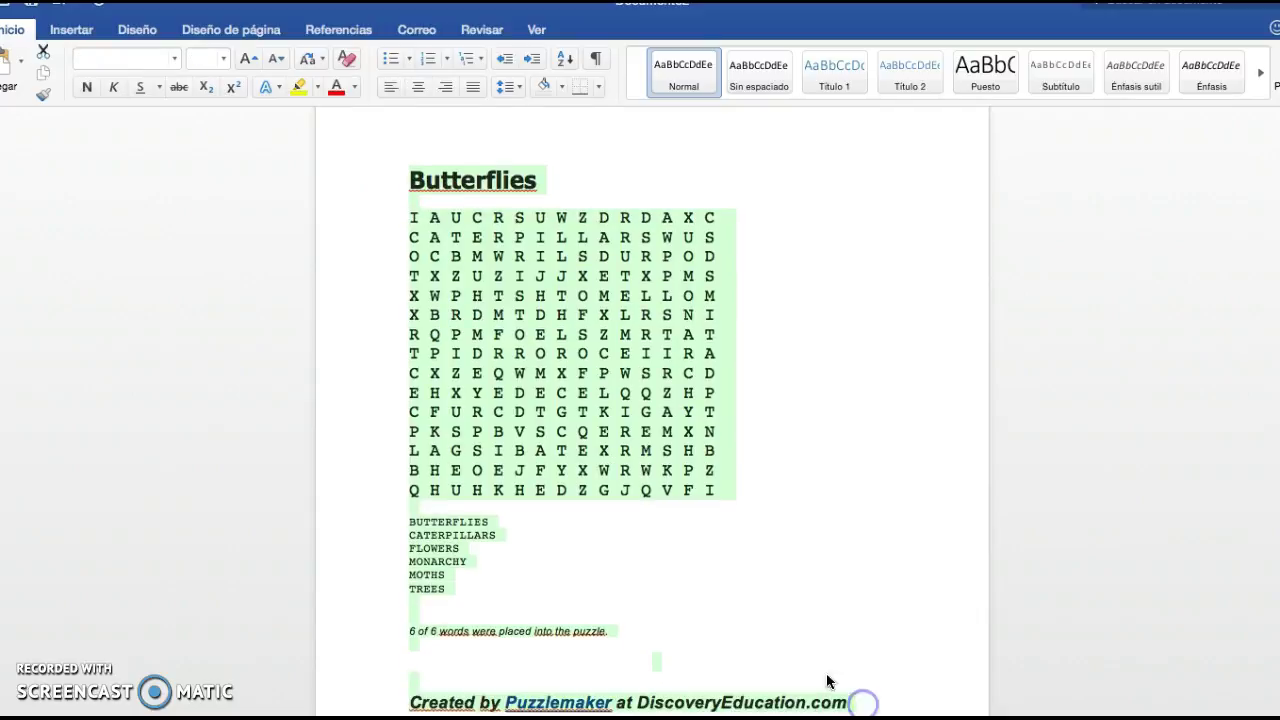
{"action": "left_click", "coordinate": [418, 86]}
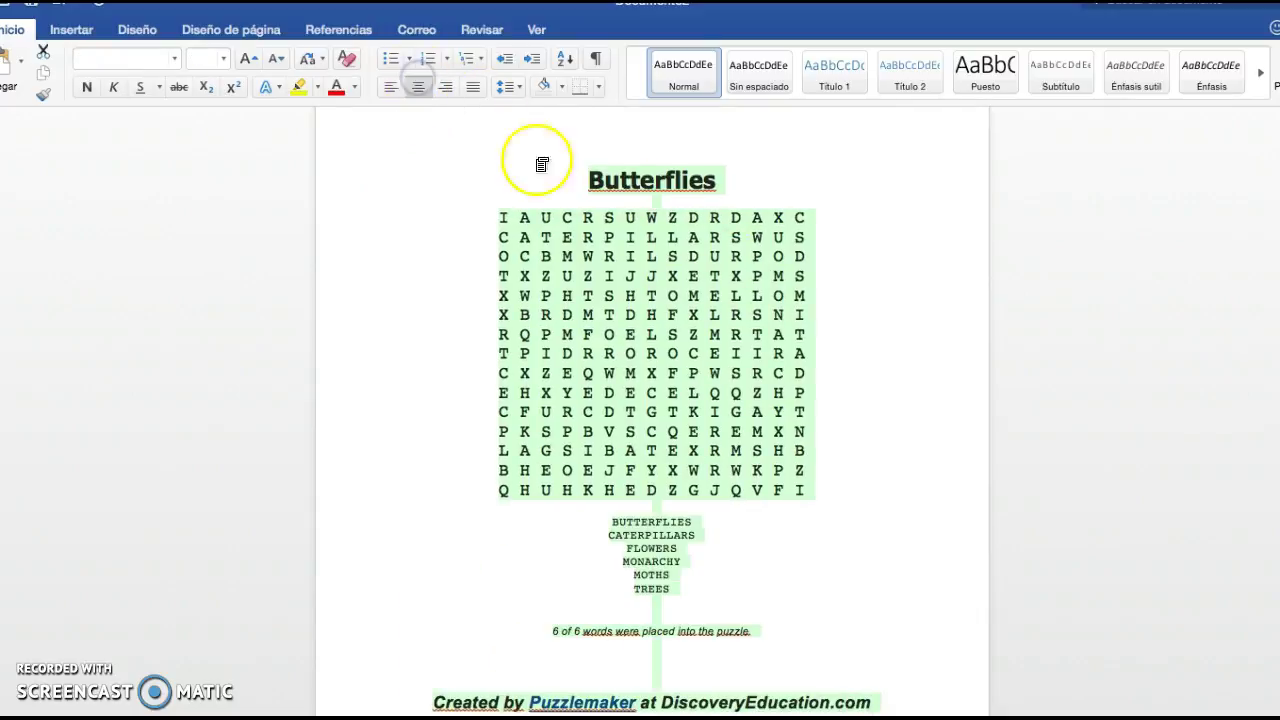
Delete the line "6 of 6 words were placed into the puzzle." below the word list
{"action": "left_click", "coordinate": [768, 641]}
{"action": "left_click_drag", "start_coordinate": [572, 634], "coordinate": [550, 630]}
{"action": "key", "text": "BackSpace"}
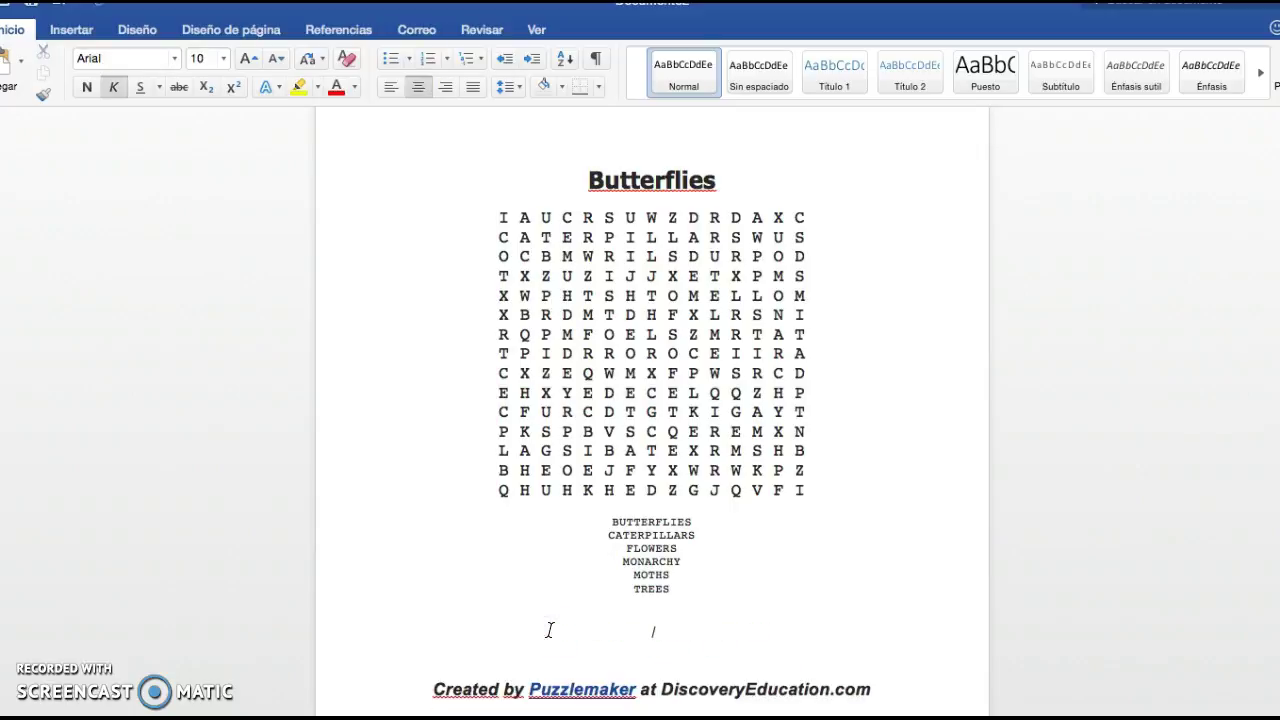
{"action": "left_click", "coordinate": [866, 691]}
{"action": "left_click_drag", "start_coordinate": [870, 691], "coordinate": [671, 700]}
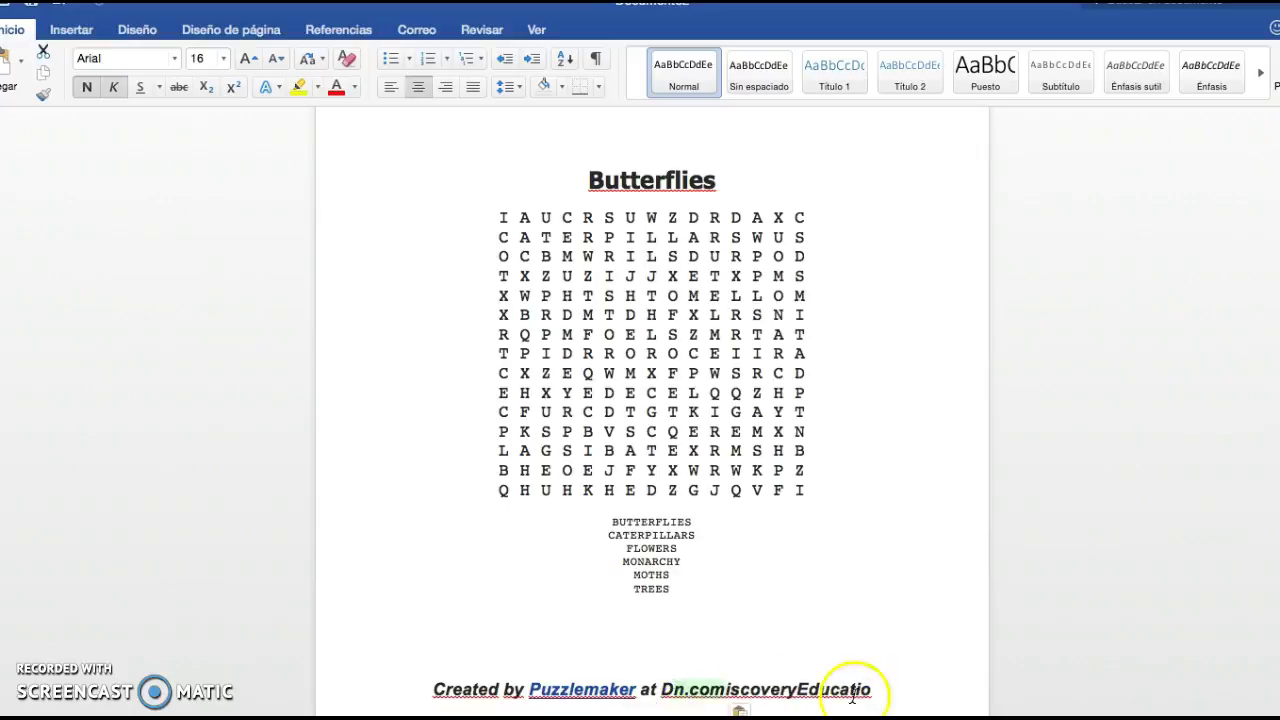
{"action": "left_click", "coordinate": [62, 9]}
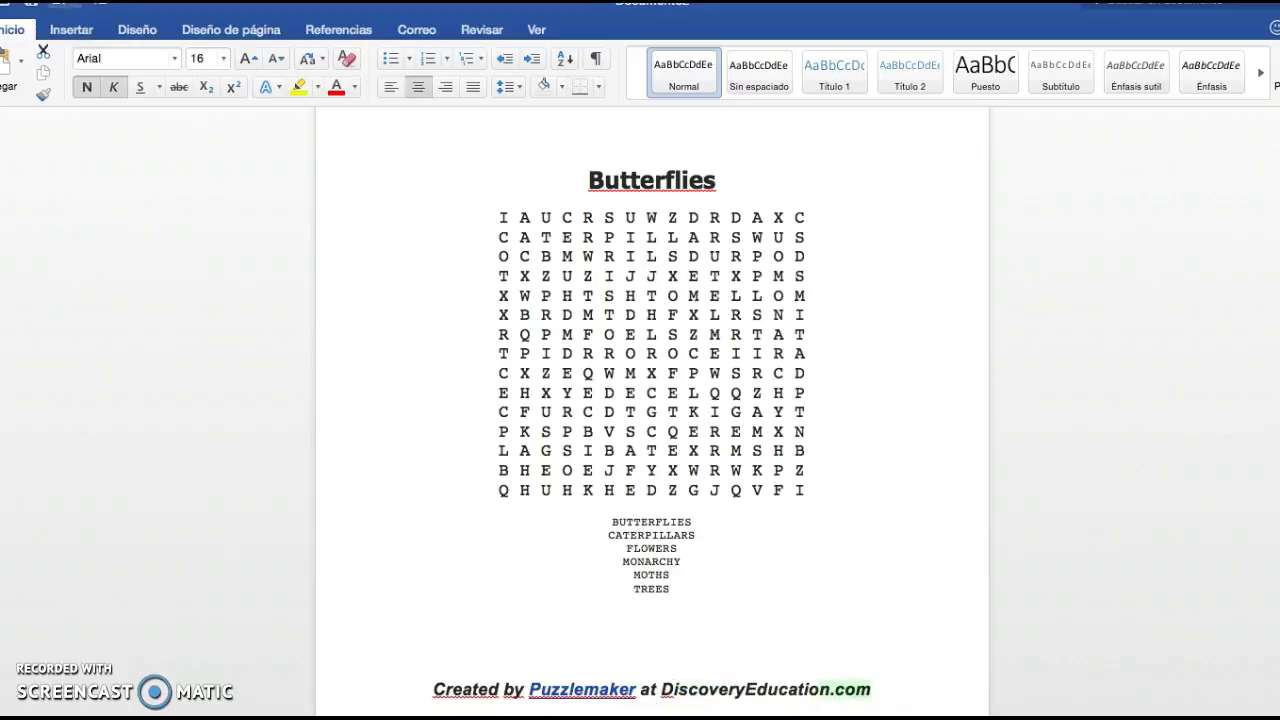
Set the font size of the "Created by Puzzlemaker at DiscoveryEducation.com" line to 12
{"action": "left_click", "coordinate": [919, 680]}
{"action": "left_click_drag", "start_coordinate": [919, 680], "coordinate": [561, 665]}
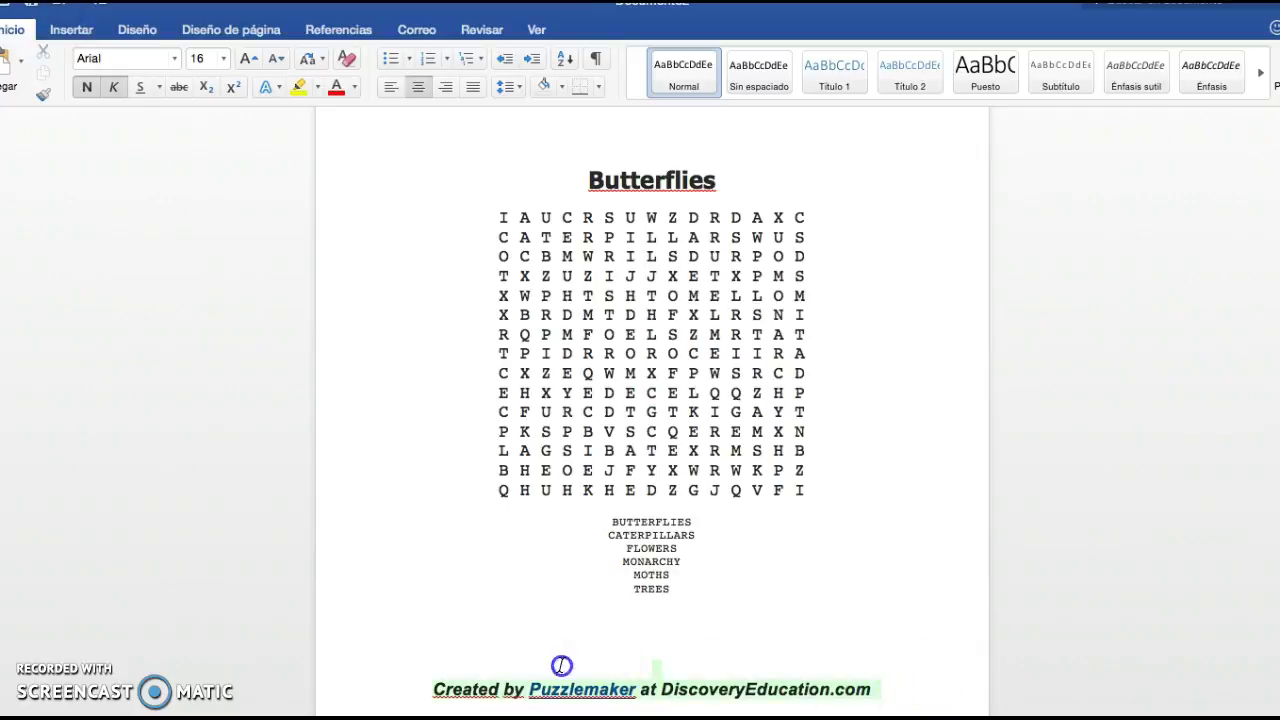
{"action": "left_click", "coordinate": [226, 58]}
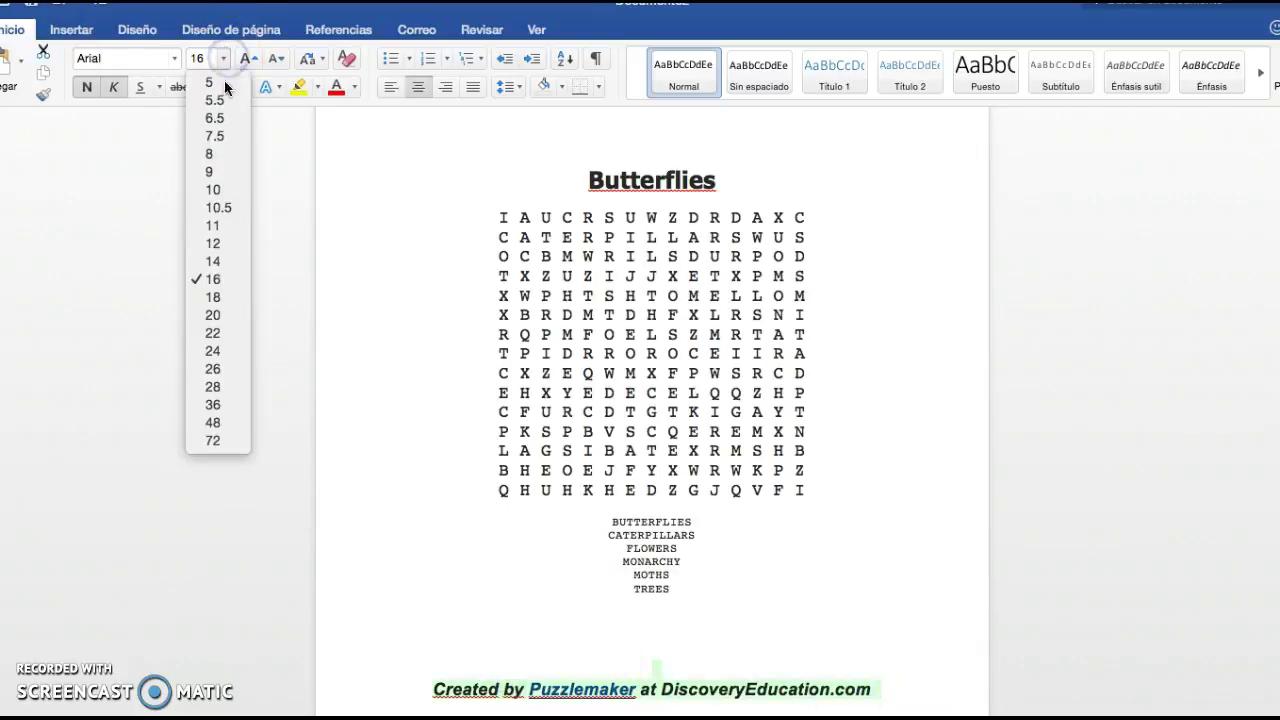
{"action": "left_click", "coordinate": [230, 243]}
{"action": "left_click", "coordinate": [862, 569]}
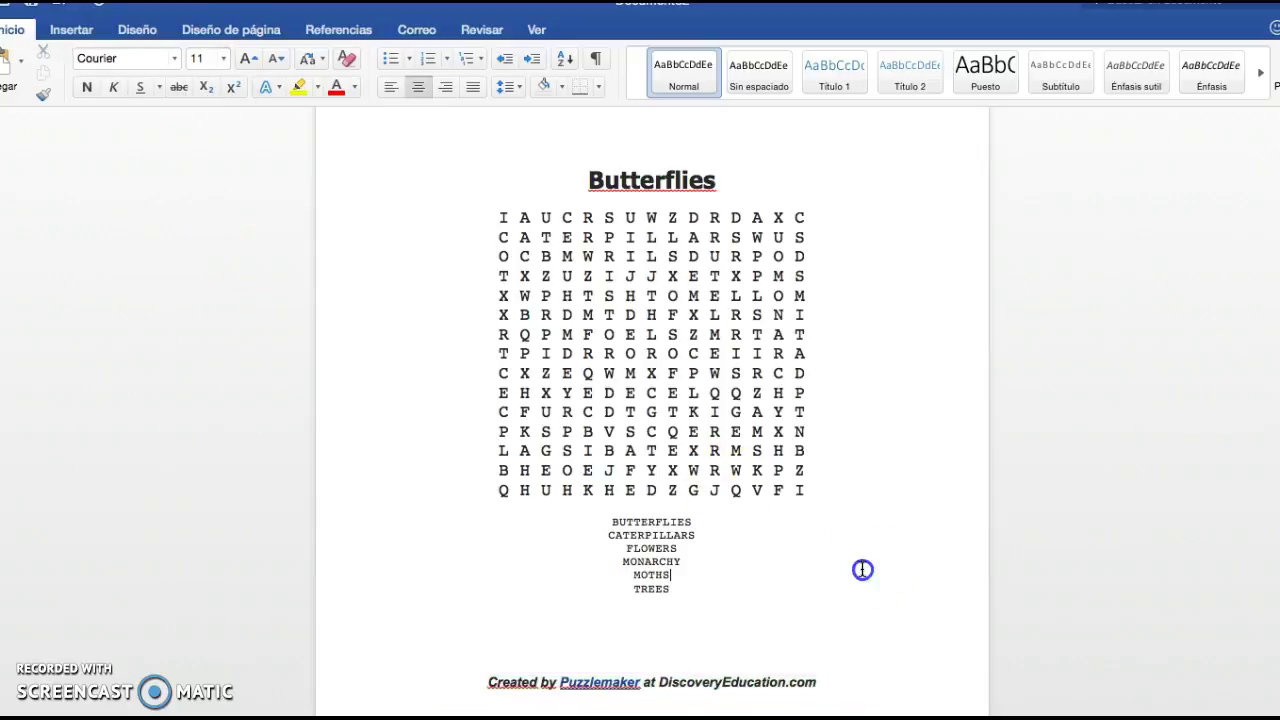
Left-align BUTTERFLIES in the word list and replace its final letter with a lowercase "s"
{"action": "left_click_drag", "start_coordinate": [611, 521], "coordinate": [662, 595]}
{"action": "left_click", "coordinate": [723, 544]}
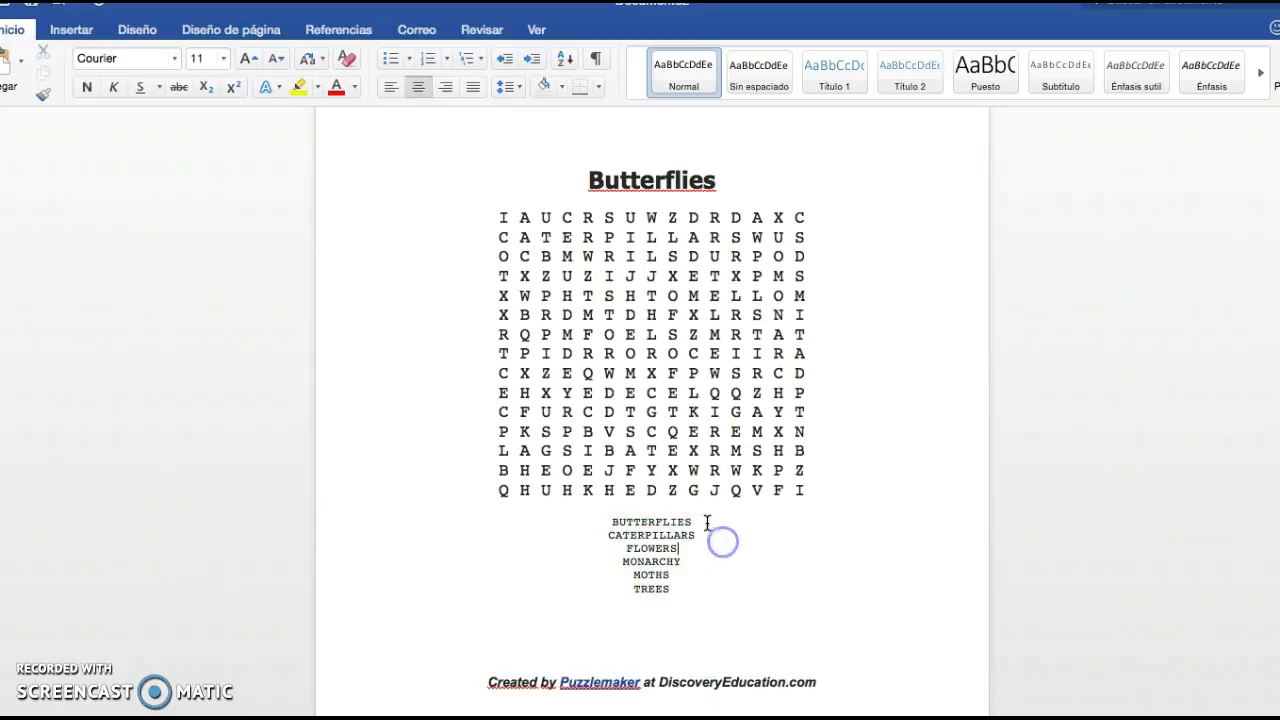
{"action": "left_click", "coordinate": [585, 521]}
{"action": "left_click", "coordinate": [612, 521]}
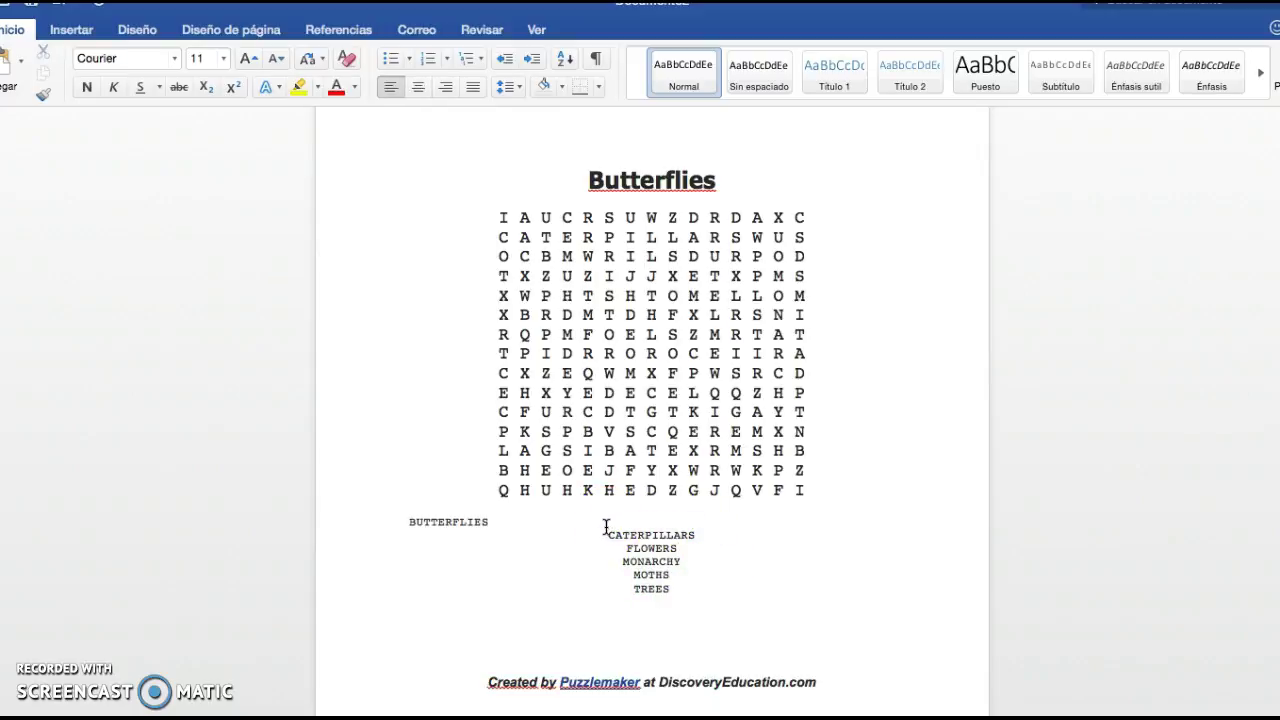
{"action": "left_click", "coordinate": [625, 520]}
{"action": "type", "text": "s"}
Left-align CATERPILLARS and FLOWERS in the word list below the puzzle
{"action": "left_click", "coordinate": [608, 534]}
{"action": "key", "text": "super+l"}
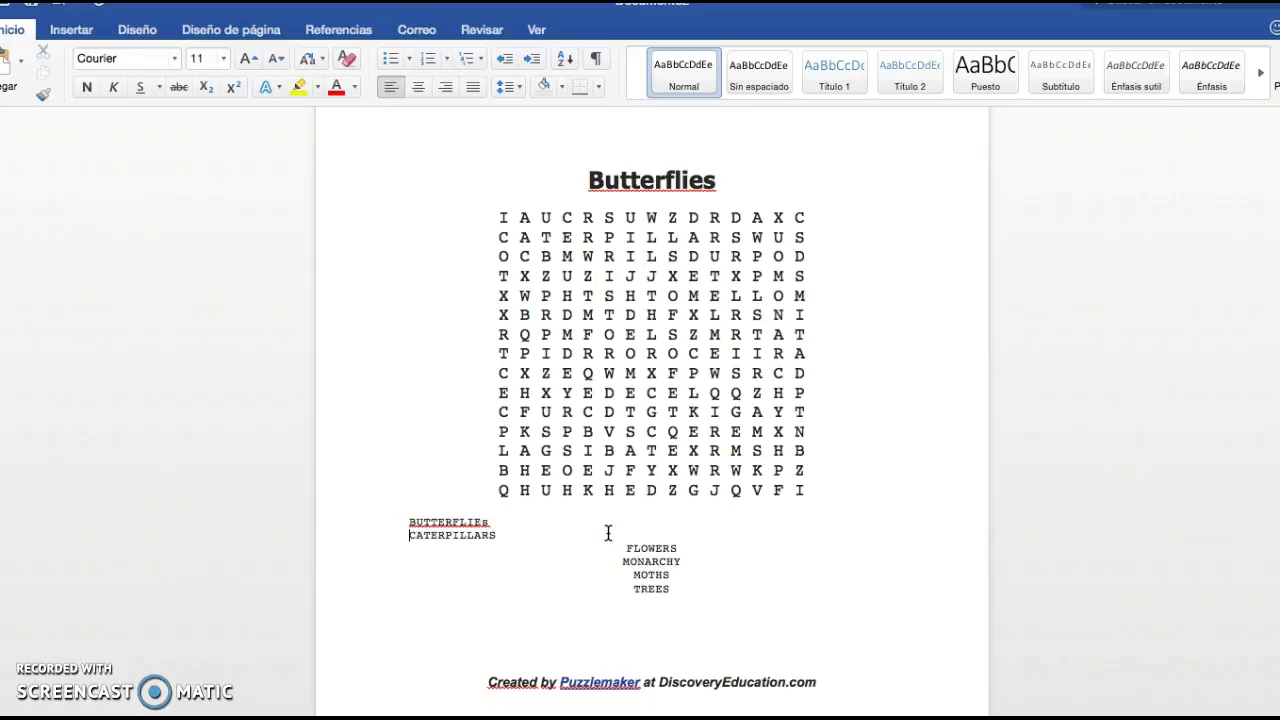
{"action": "left_click", "coordinate": [628, 548]}
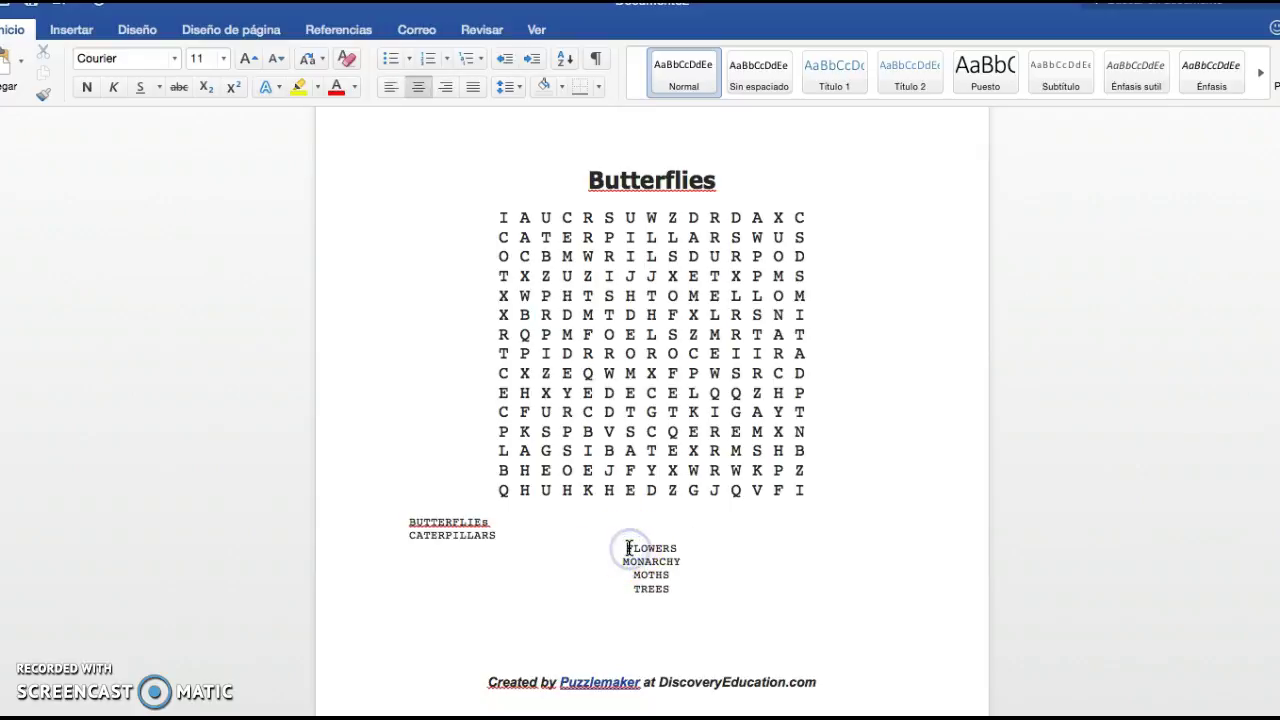
{"action": "key", "text": "super+l"}
{"action": "left_click", "coordinate": [621, 558]}
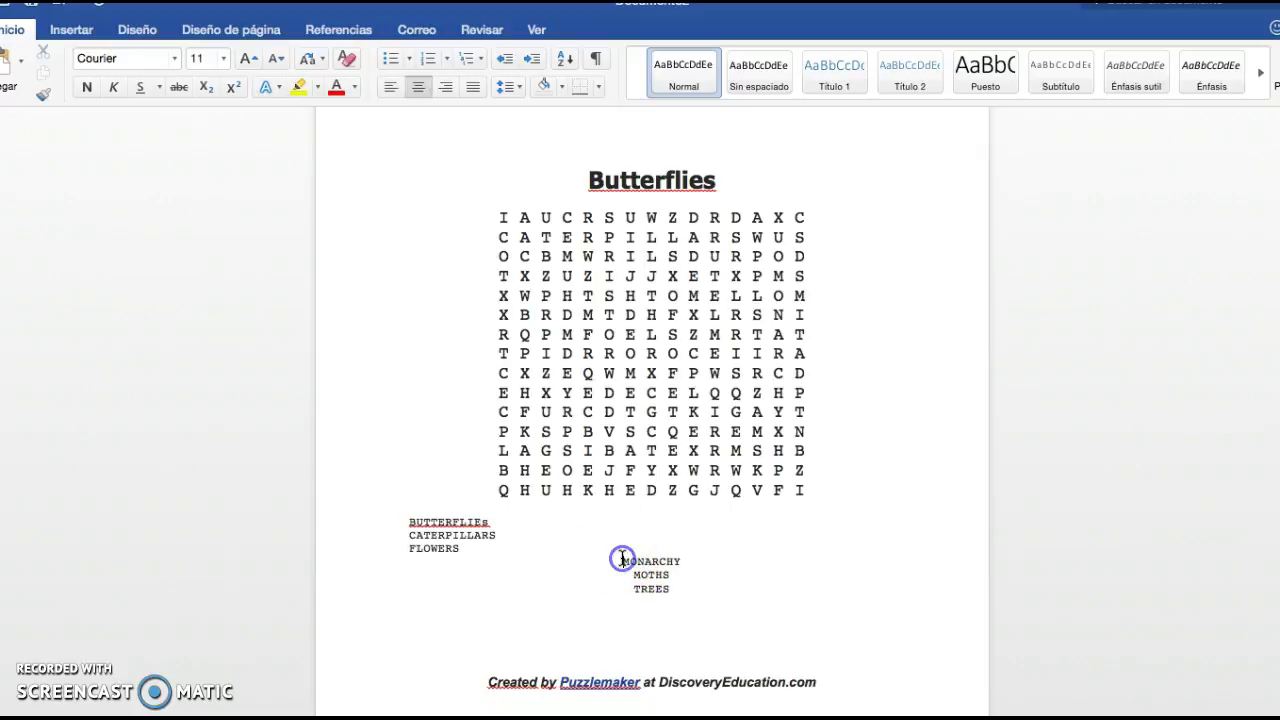
{"action": "left_click", "coordinate": [680, 585]}
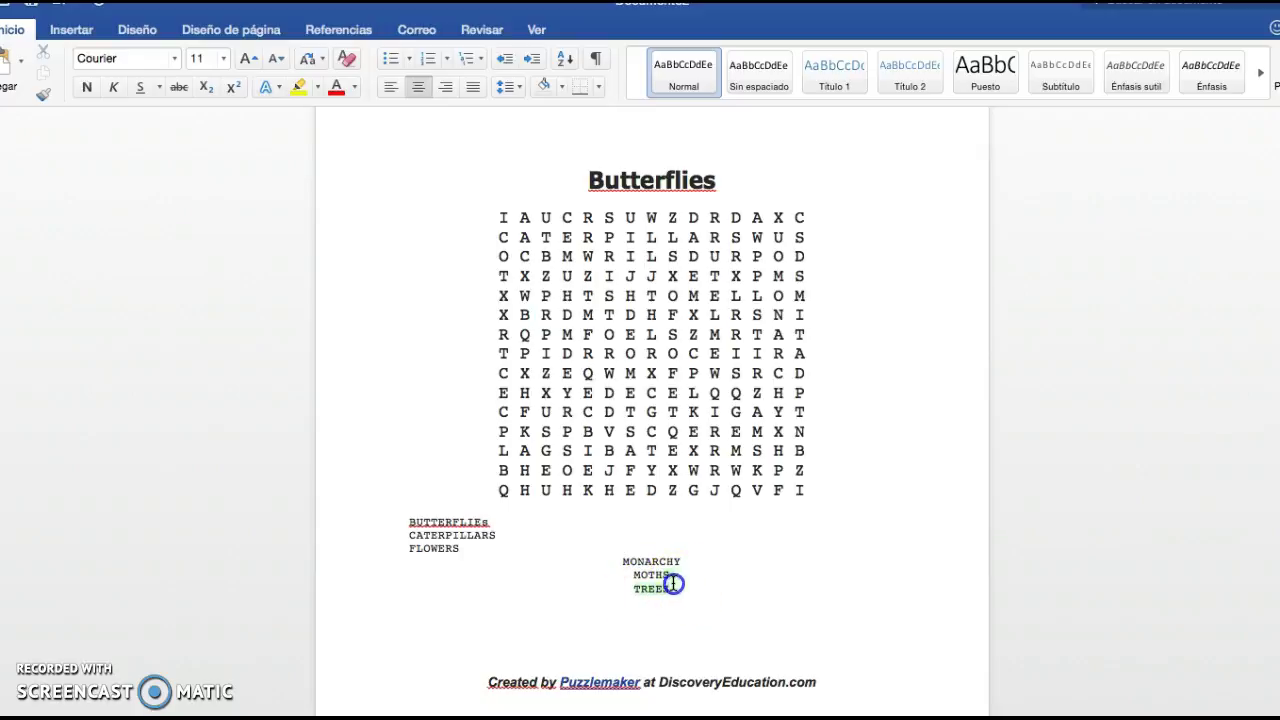
Insert a blank line after BUTTERFLIEs and another after CATERPILLARS in the word list
{"action": "left_click", "coordinate": [494, 521]}
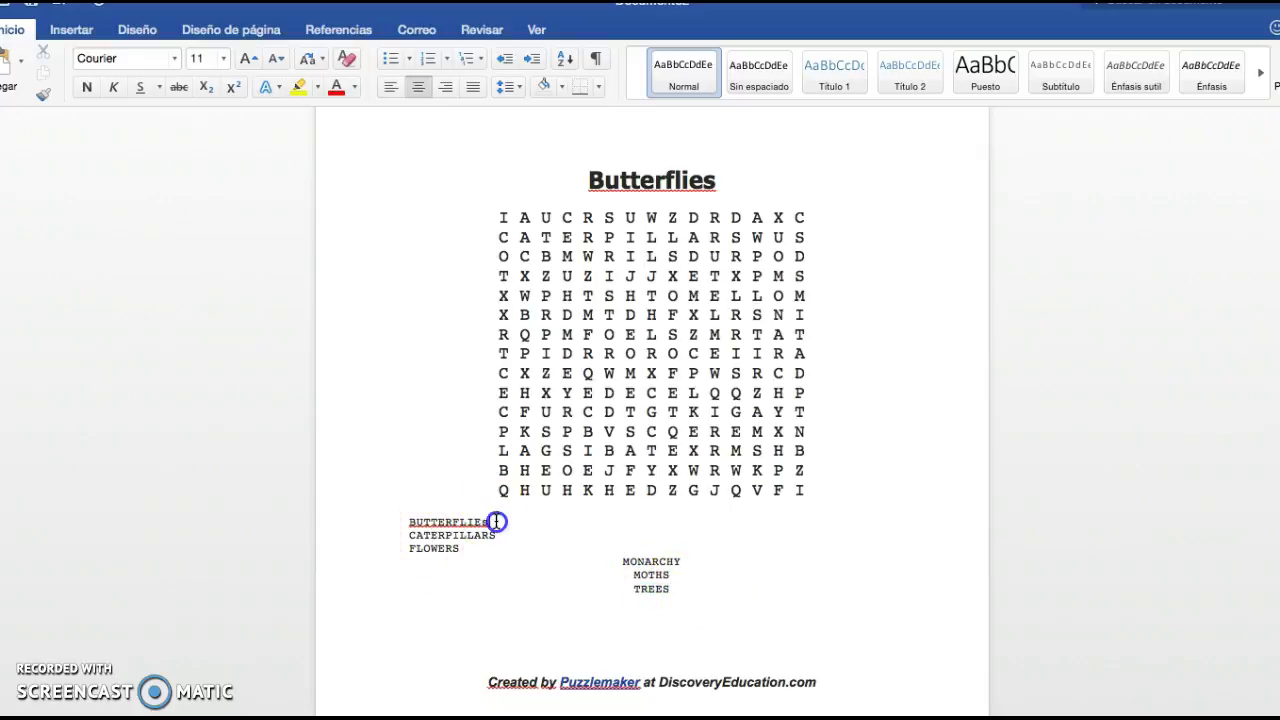
{"action": "key", "text": "Return"}
{"action": "left_click", "coordinate": [501, 556]}
{"action": "left_click", "coordinate": [500, 550]}
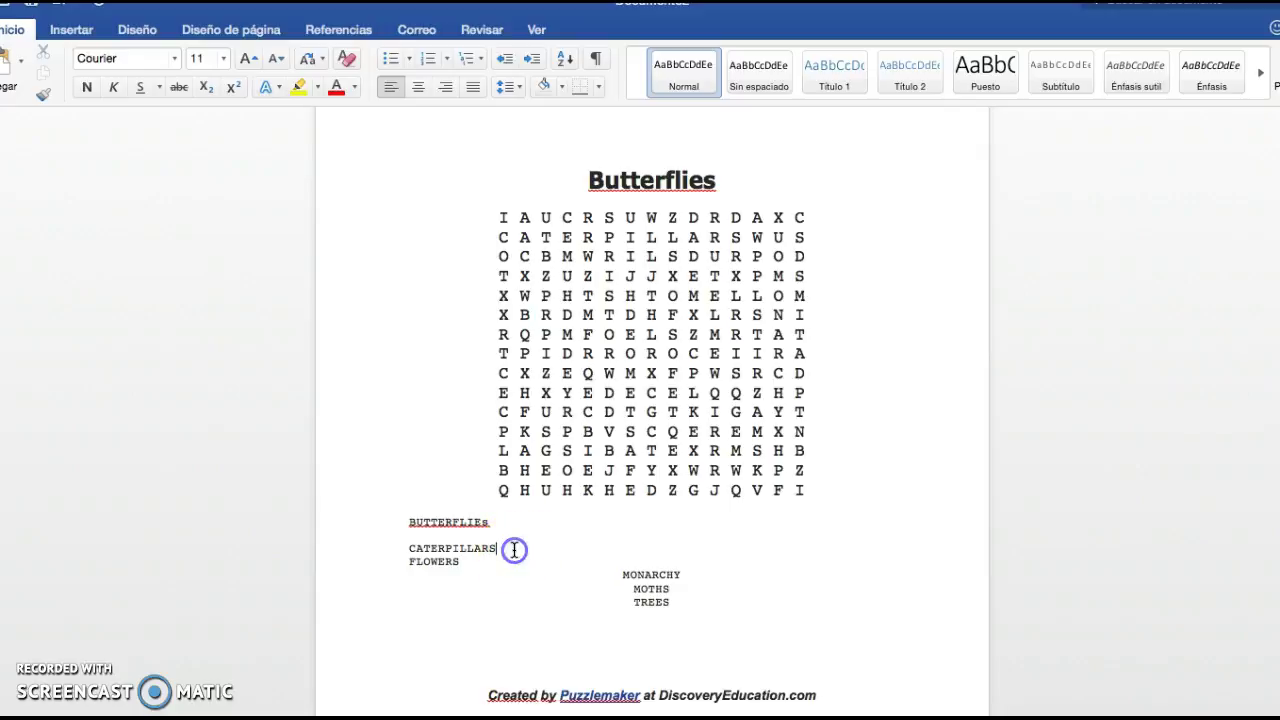
{"action": "key", "text": "Return"}
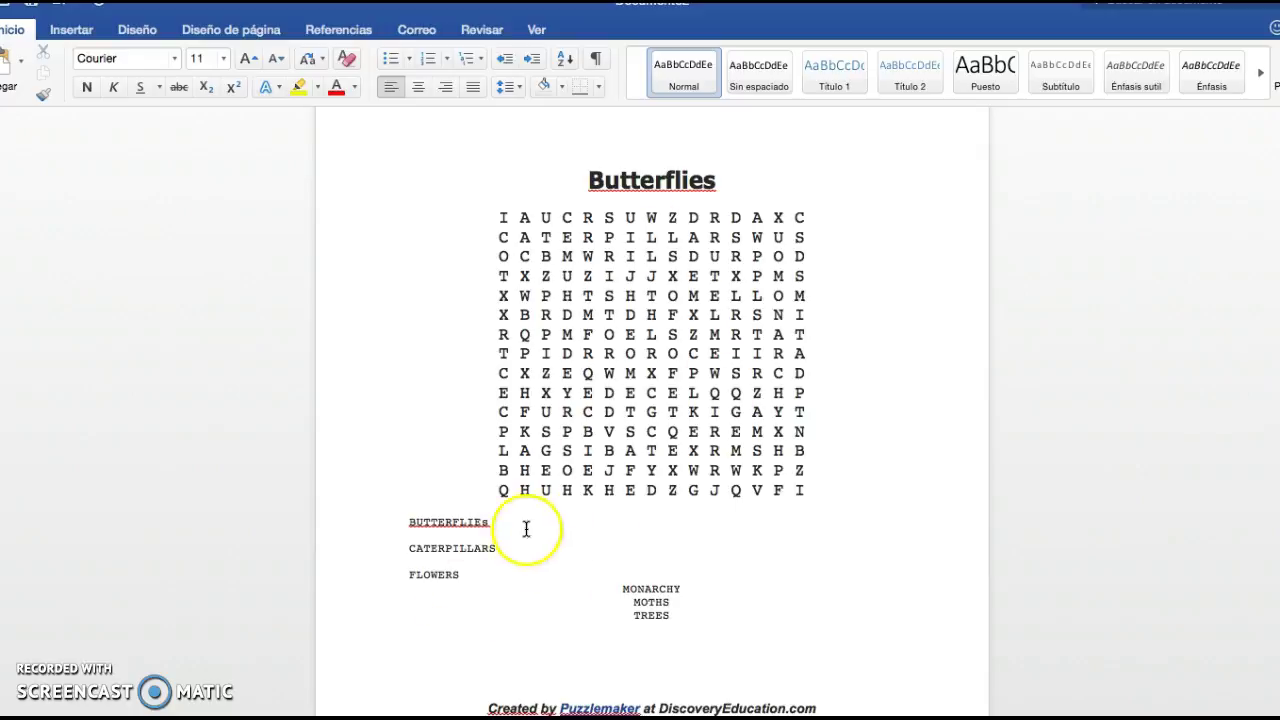
Open the page border settings, try the Cuadro and Sombra configurations, and return to Ninguno
{"action": "left_click", "coordinate": [72, 29]}
{"action": "left_click", "coordinate": [128, 30]}
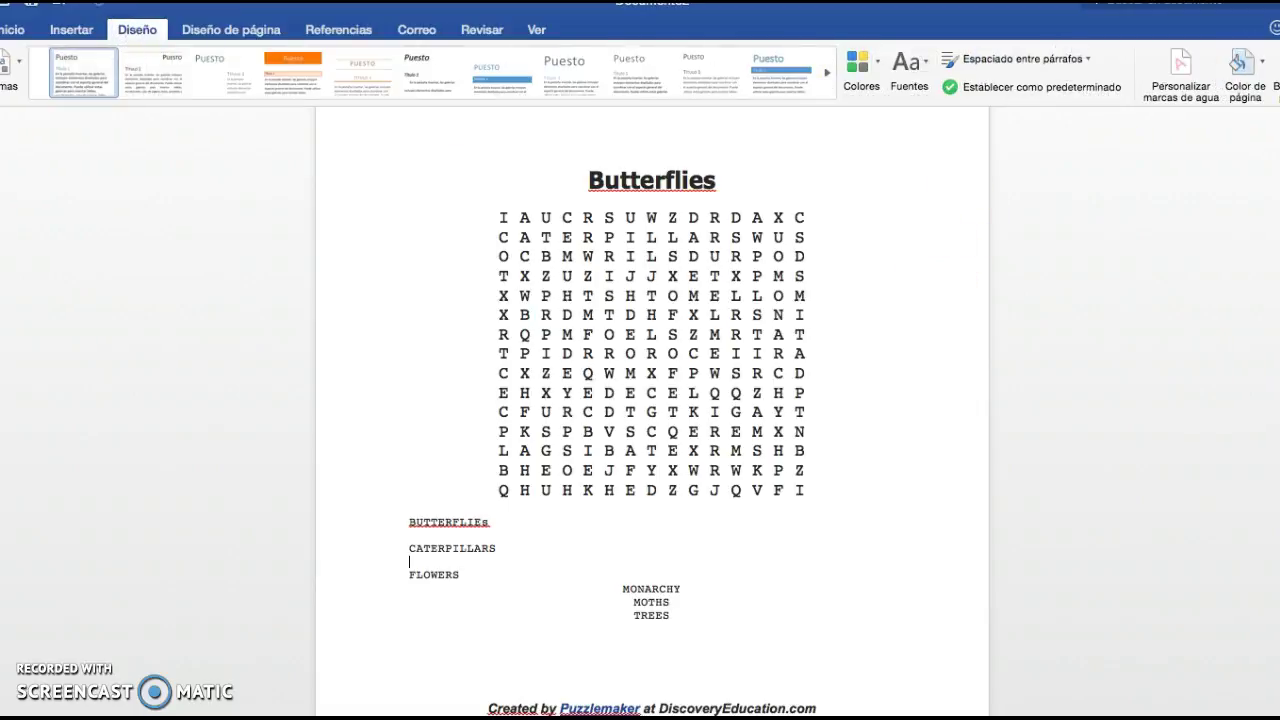
{"action": "left_click", "coordinate": [1277, 76]}
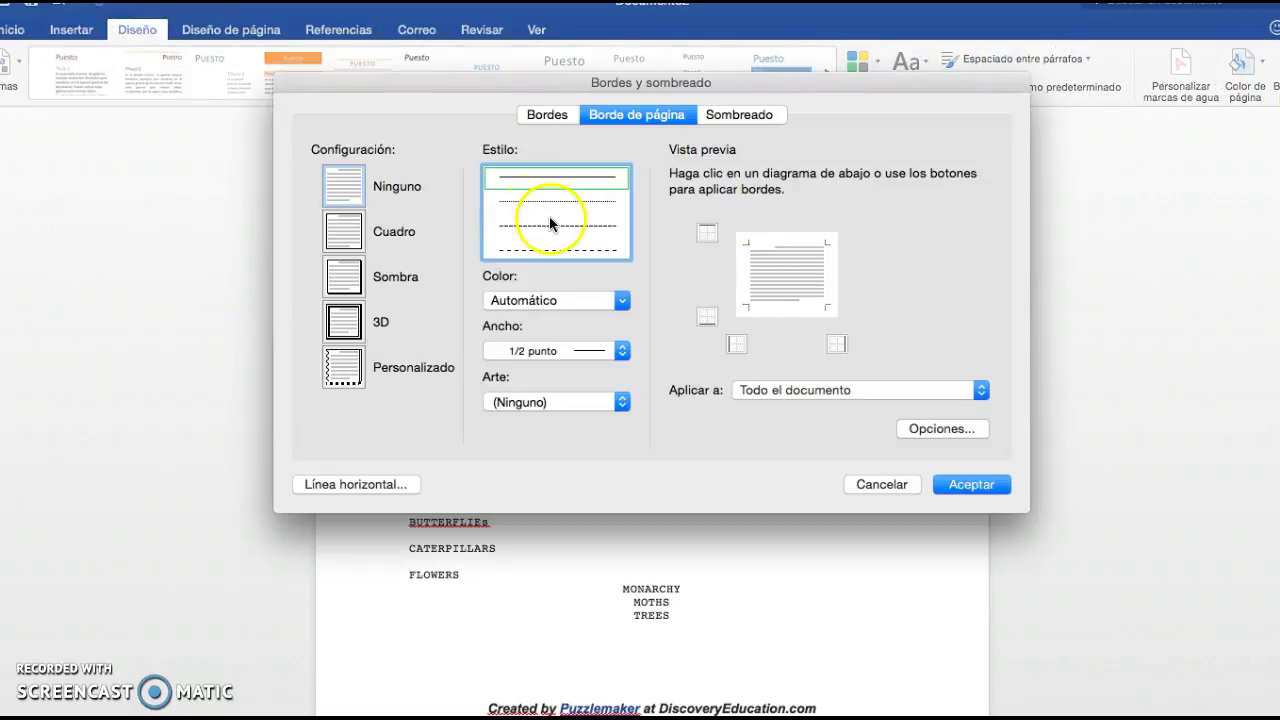
{"action": "left_click", "coordinate": [337, 222]}
{"action": "left_click", "coordinate": [344, 276]}
{"action": "left_click", "coordinate": [346, 228]}
{"action": "left_click", "coordinate": [343, 192]}
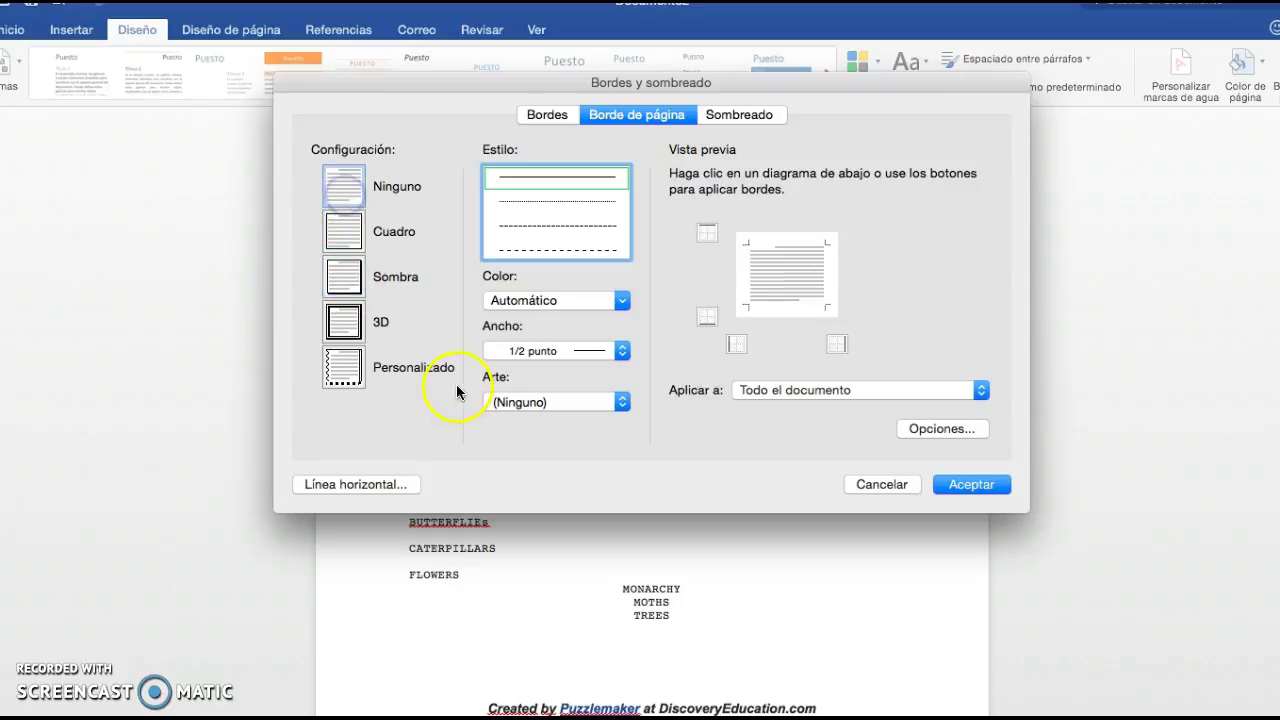
Apply the red flower art border to the pages of the whole document
{"action": "left_click", "coordinate": [616, 403]}
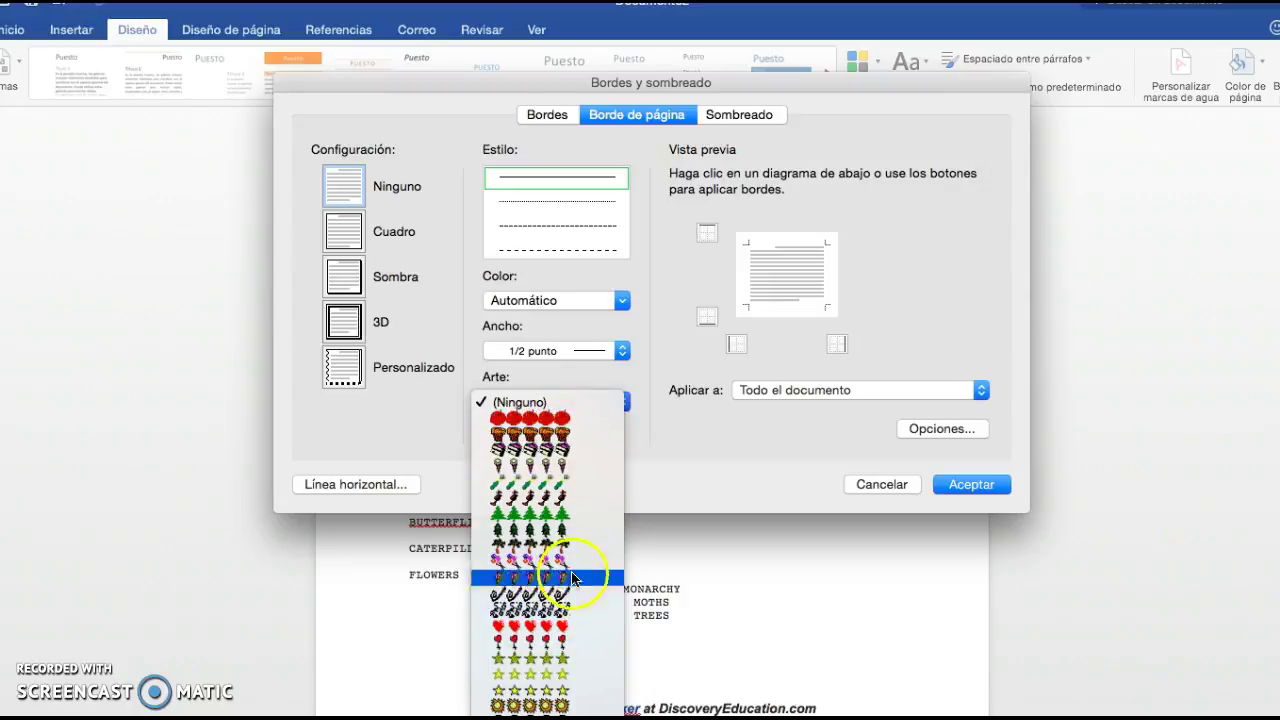
{"action": "scroll", "coordinate": [583, 703], "scroll_direction": "down", "scroll_amount": 2}
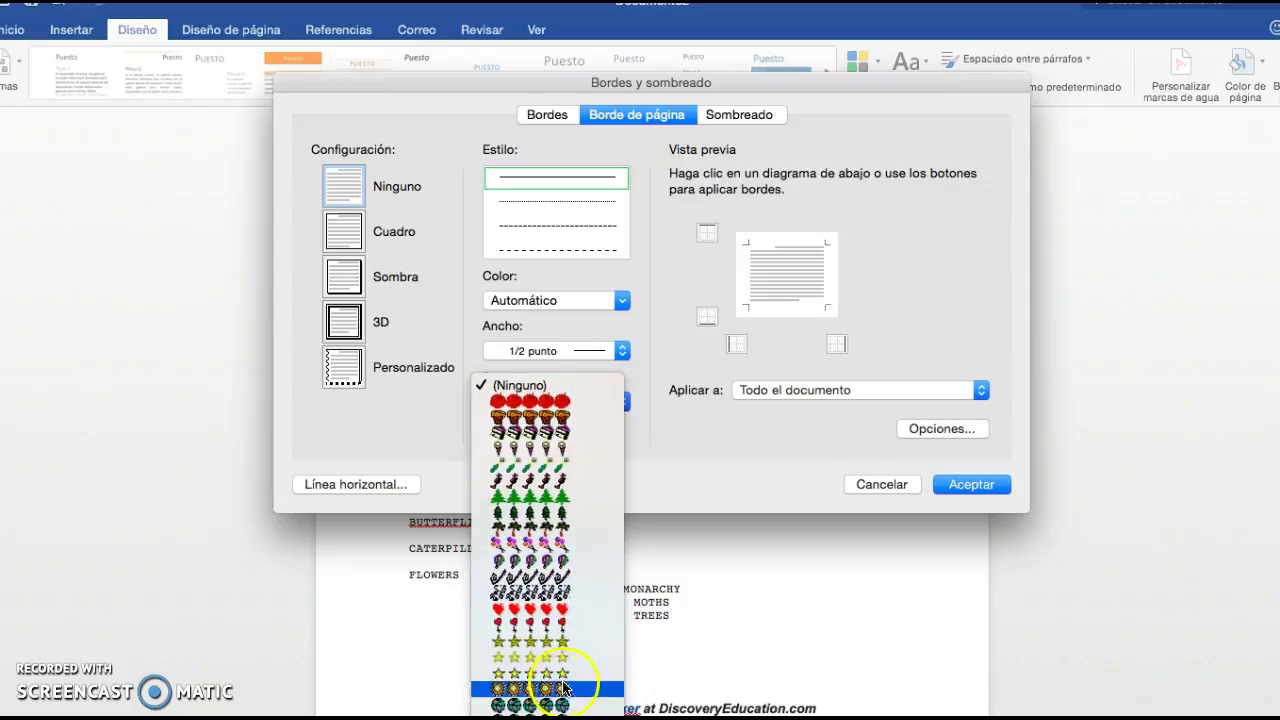
{"action": "scroll", "coordinate": [548, 680], "scroll_direction": "down", "scroll_amount": 5}
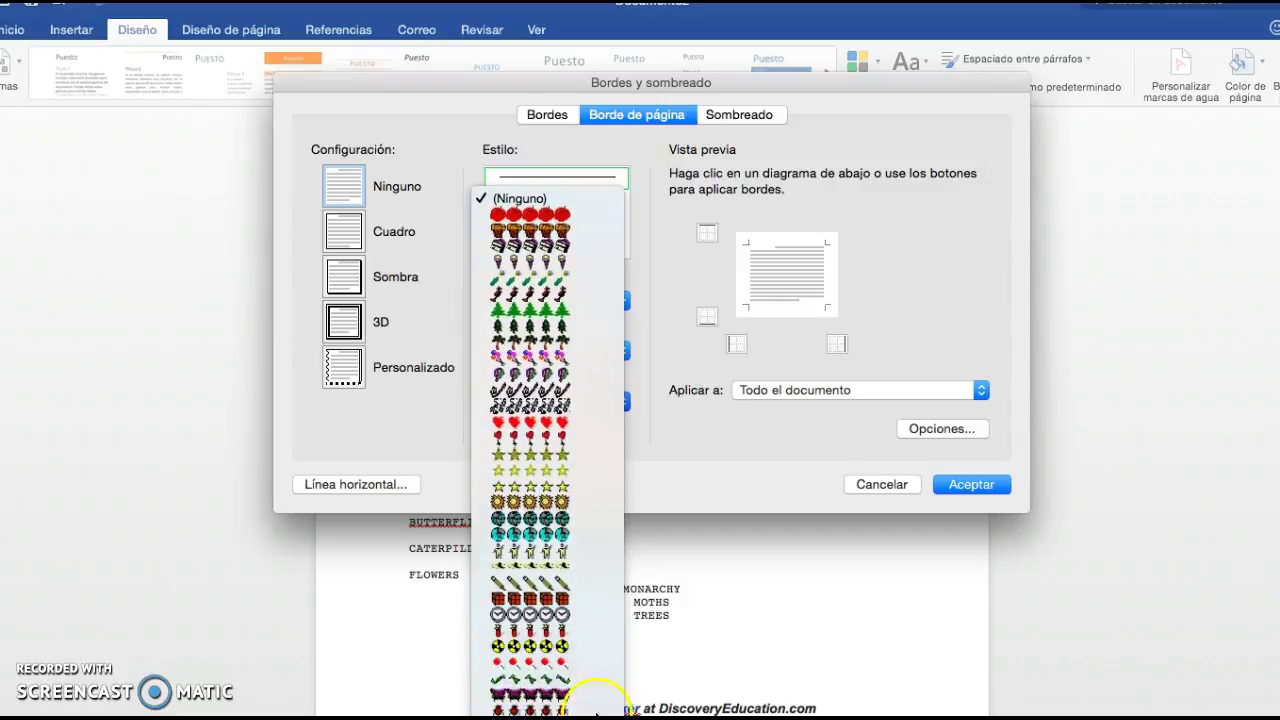
{"action": "scroll", "coordinate": [547, 600], "scroll_direction": "down", "scroll_amount": 3}
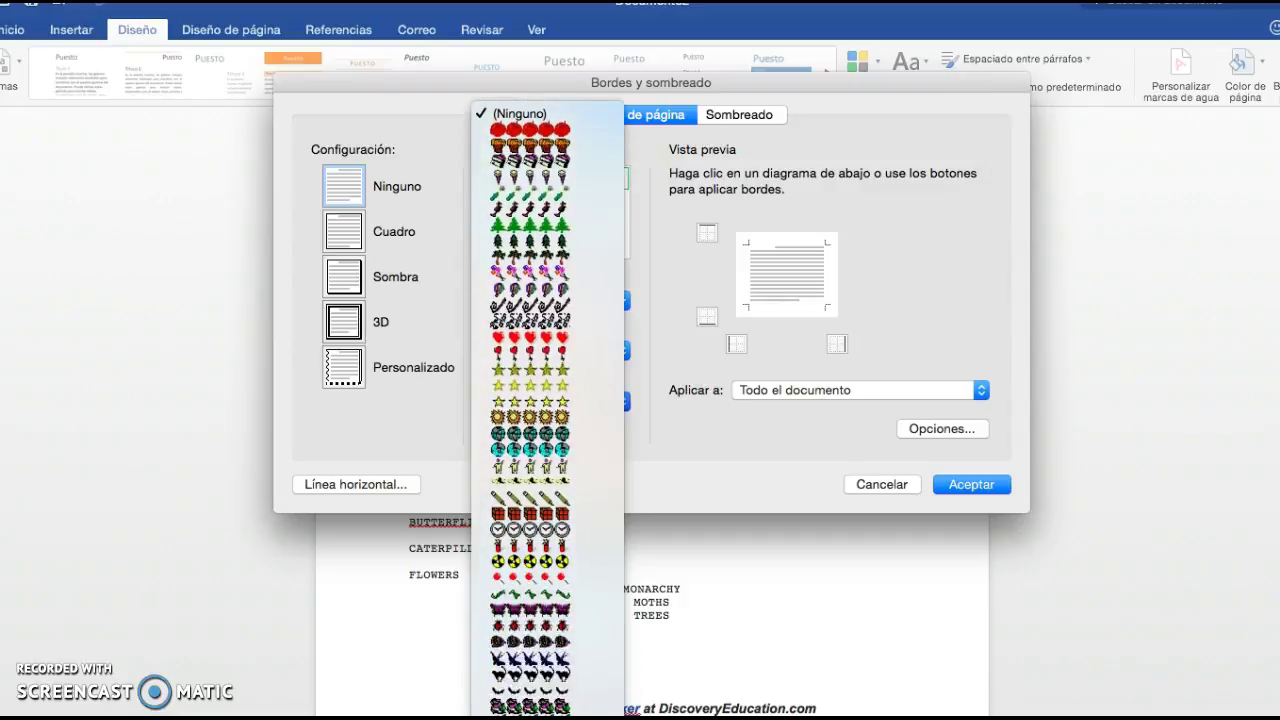
{"action": "scroll", "coordinate": [568, 632], "scroll_direction": "down", "scroll_amount": 4}
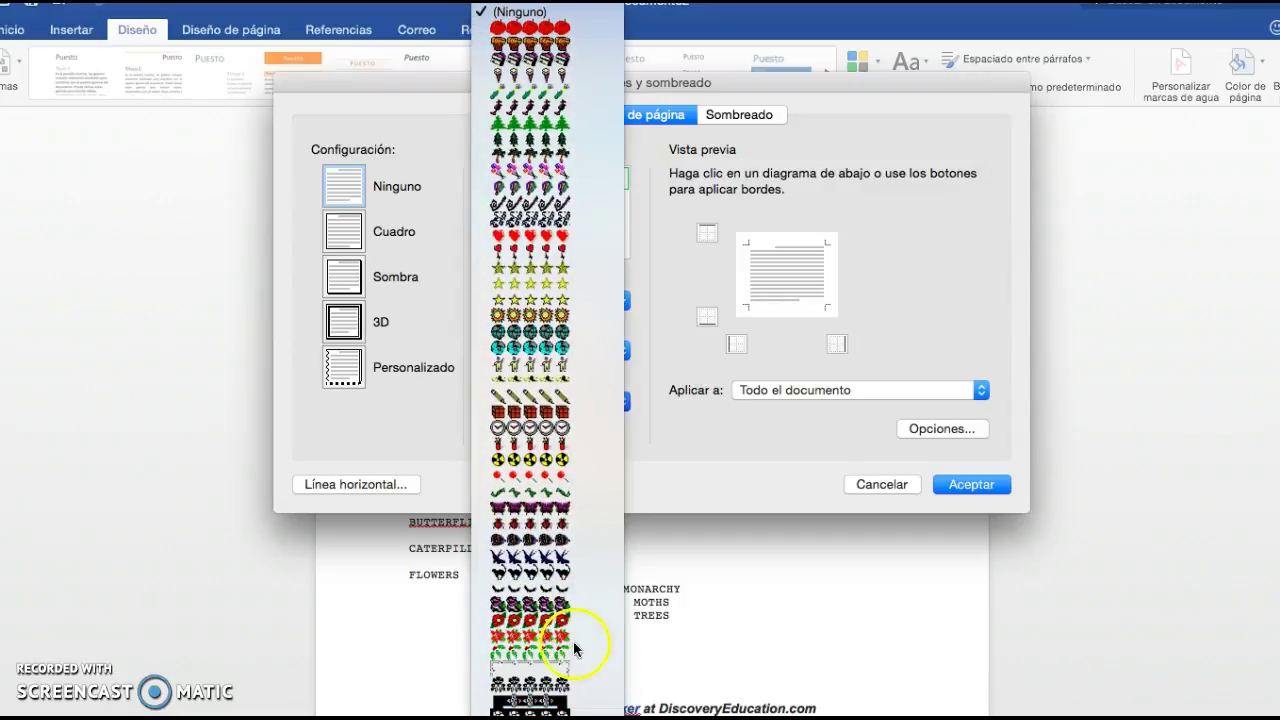
{"action": "left_click", "coordinate": [566, 627]}
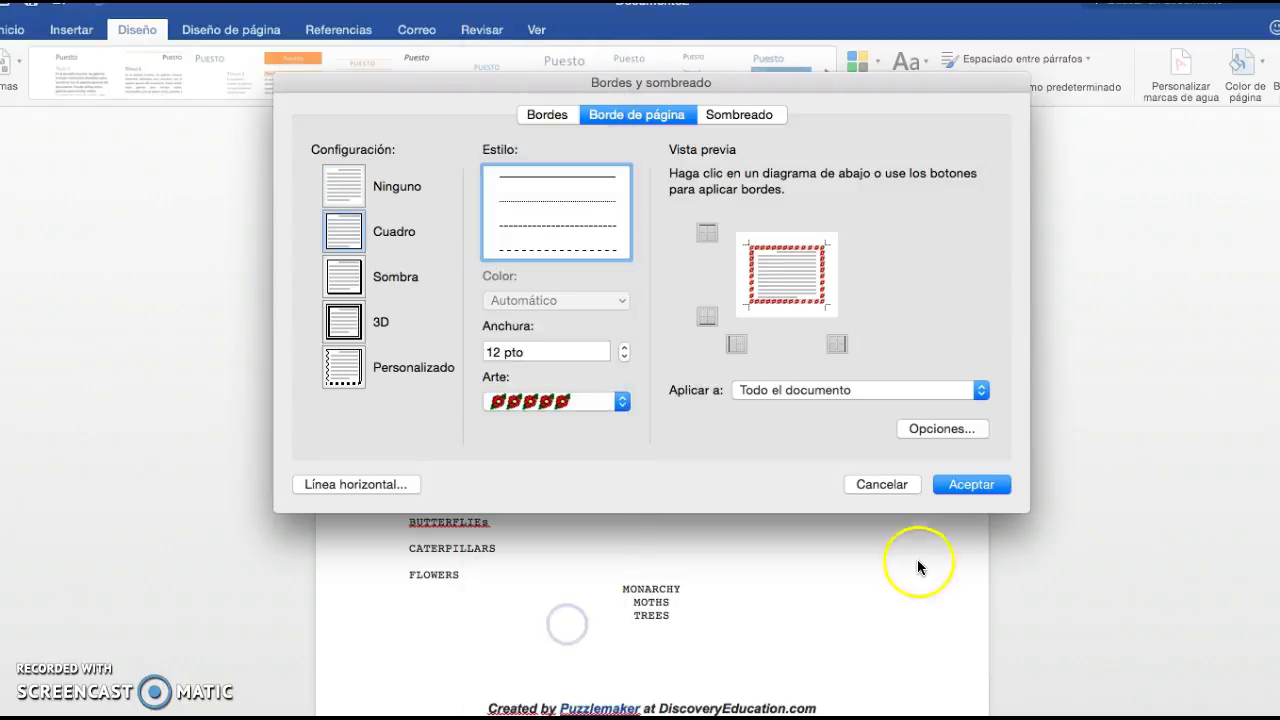
{"action": "left_click", "coordinate": [950, 490]}
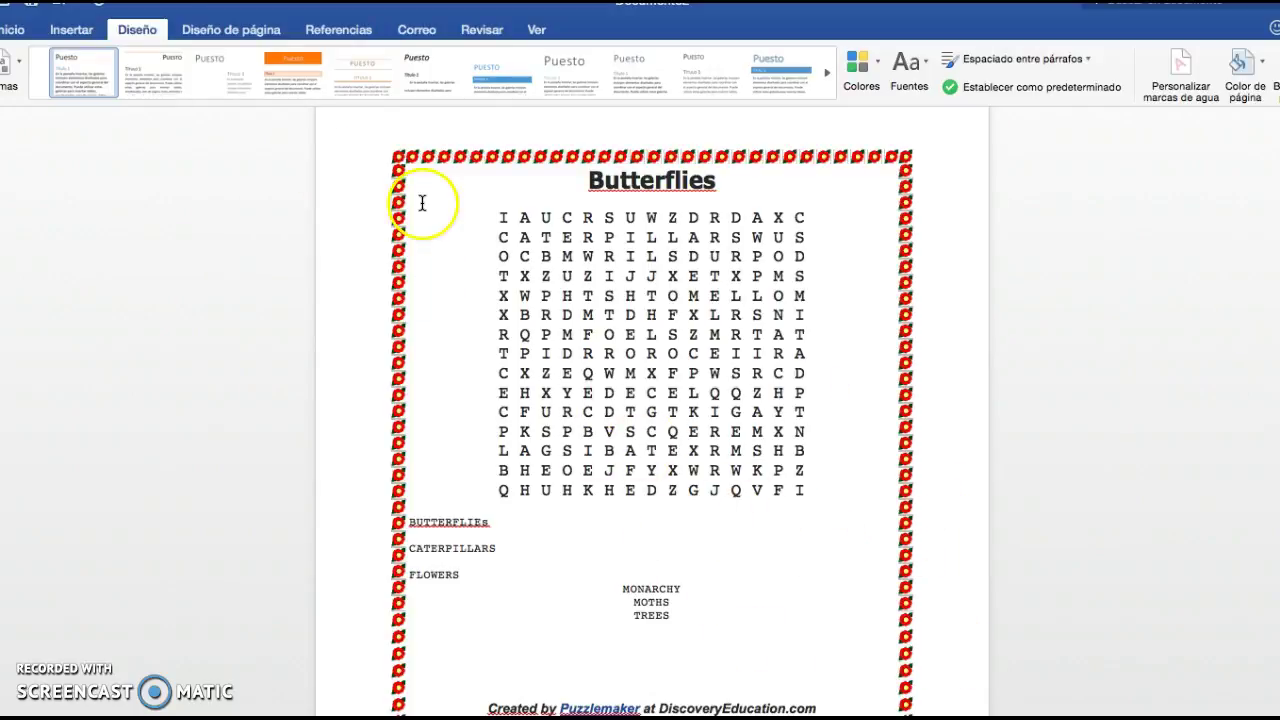
{"action": "left_click", "coordinate": [92, 1]}
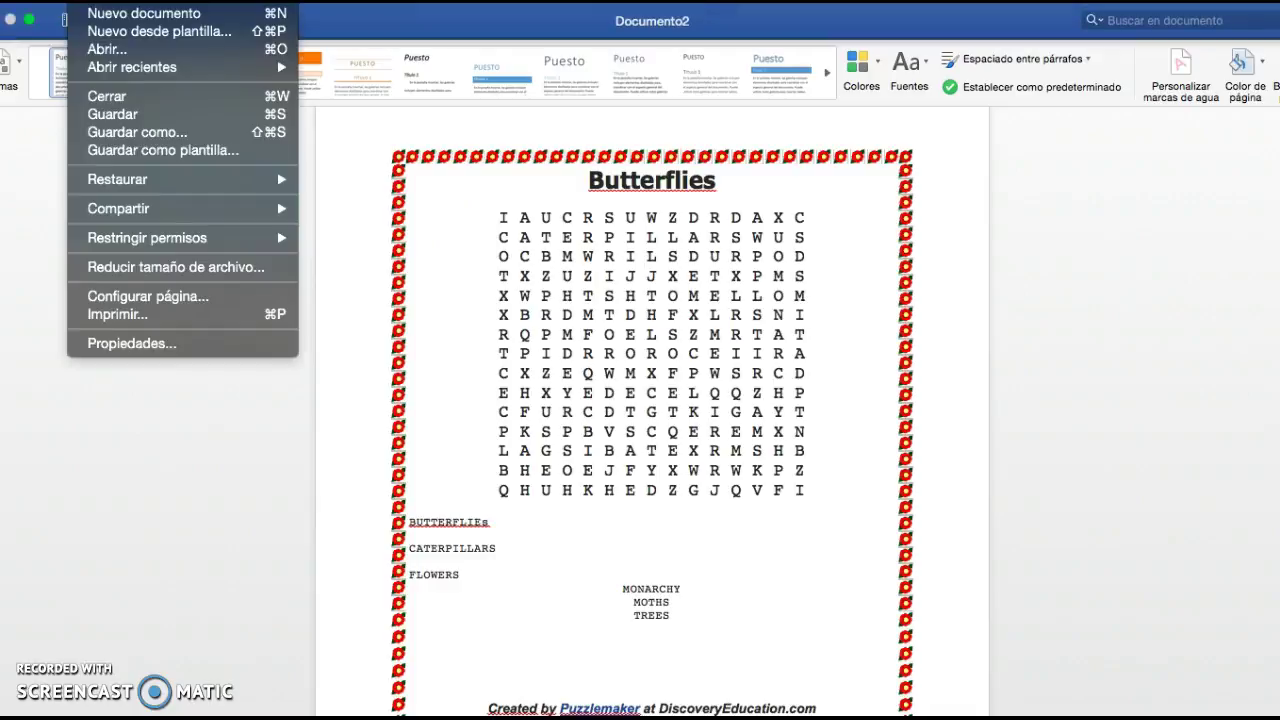
{"action": "left_click", "coordinate": [138, 132]}
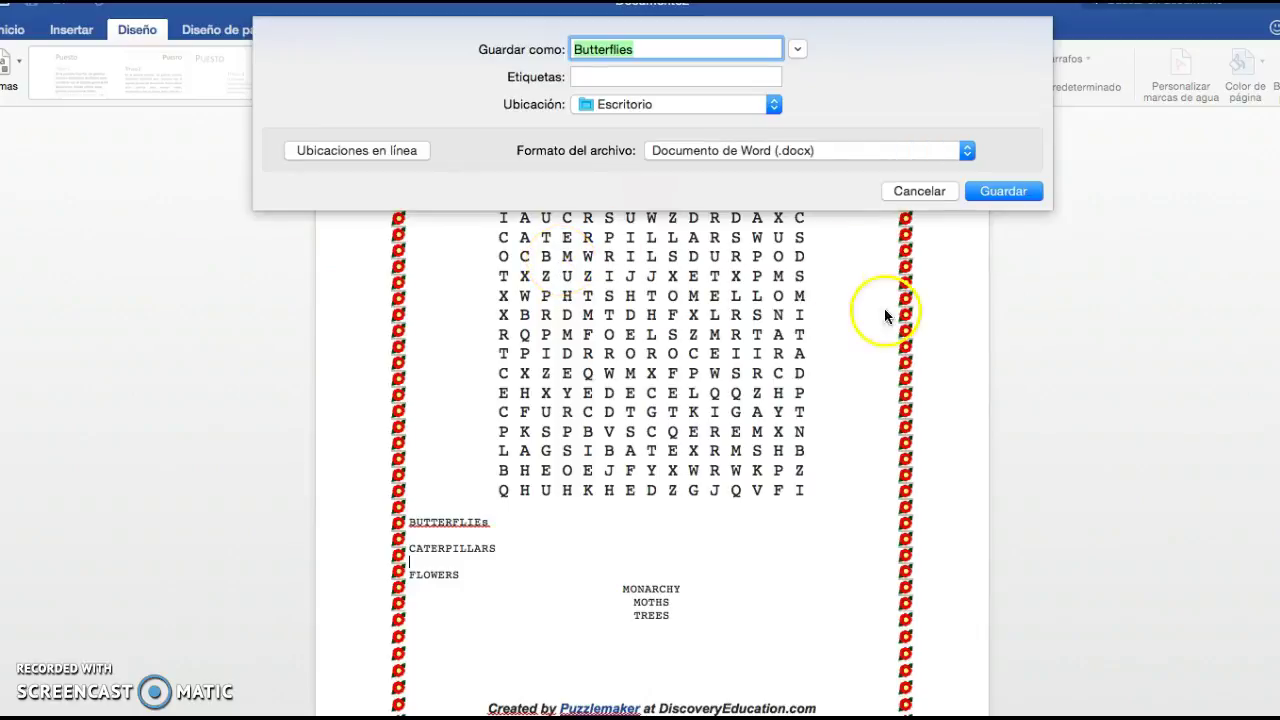
{"action": "left_click", "coordinate": [920, 190]}
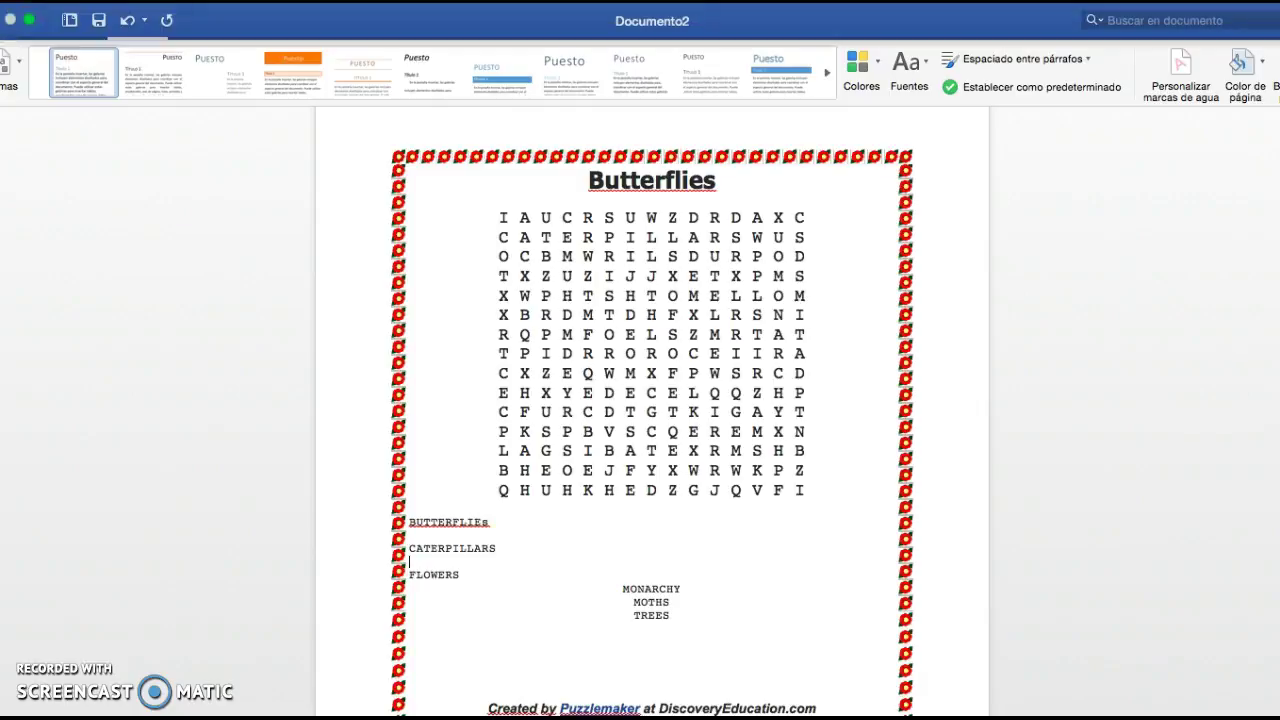
Take the Word document out of full screen and minimize it to return to the Puzzlemaker page
{"action": "left_click", "coordinate": [30, 22]}
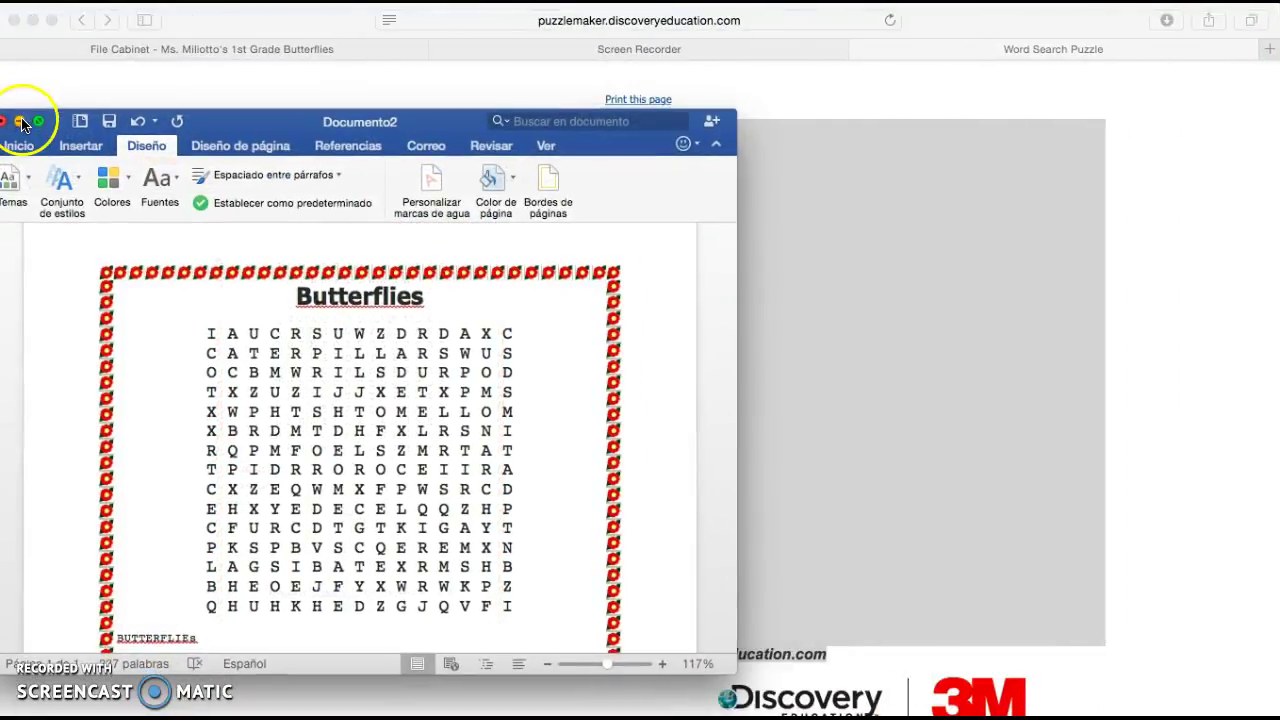
{"action": "left_click", "coordinate": [25, 122]}
{"action": "left_click", "coordinate": [450, 131]}
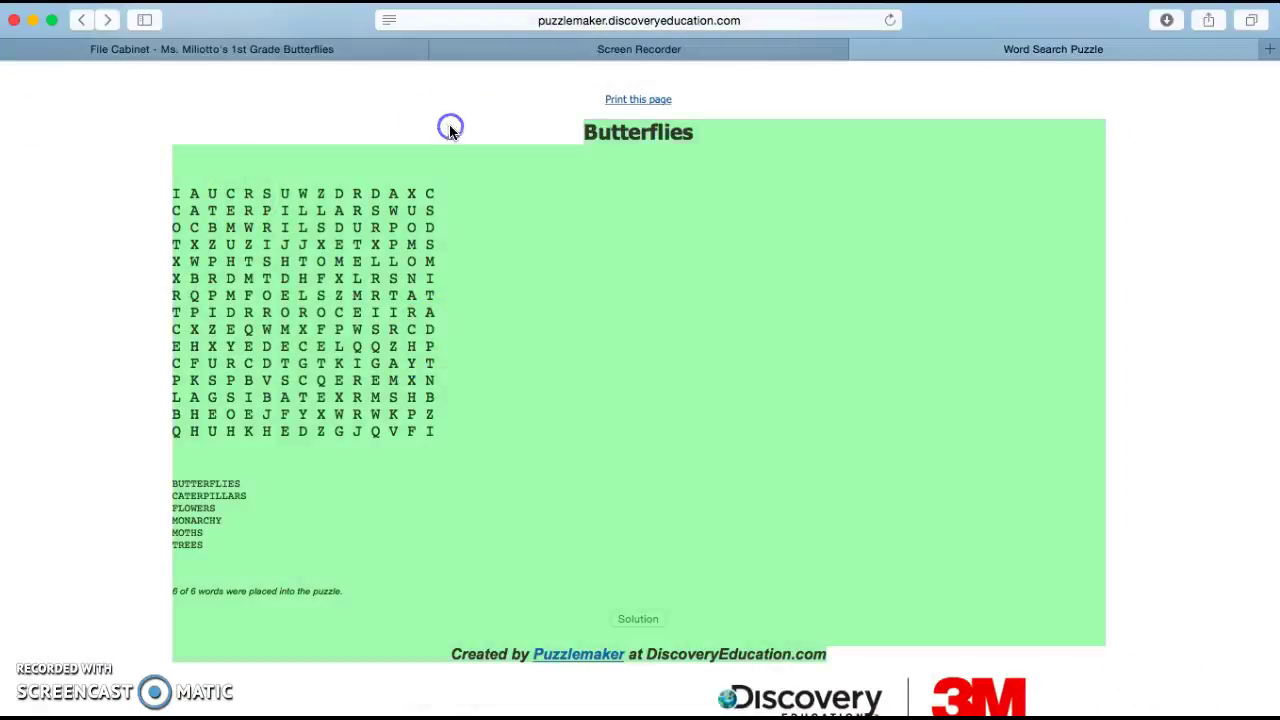
View Butterflies Word Puzzle.pdf from the class site's File Cabinet, examining its border, puzzle grid and word list columns
{"action": "left_click", "coordinate": [206, 52]}
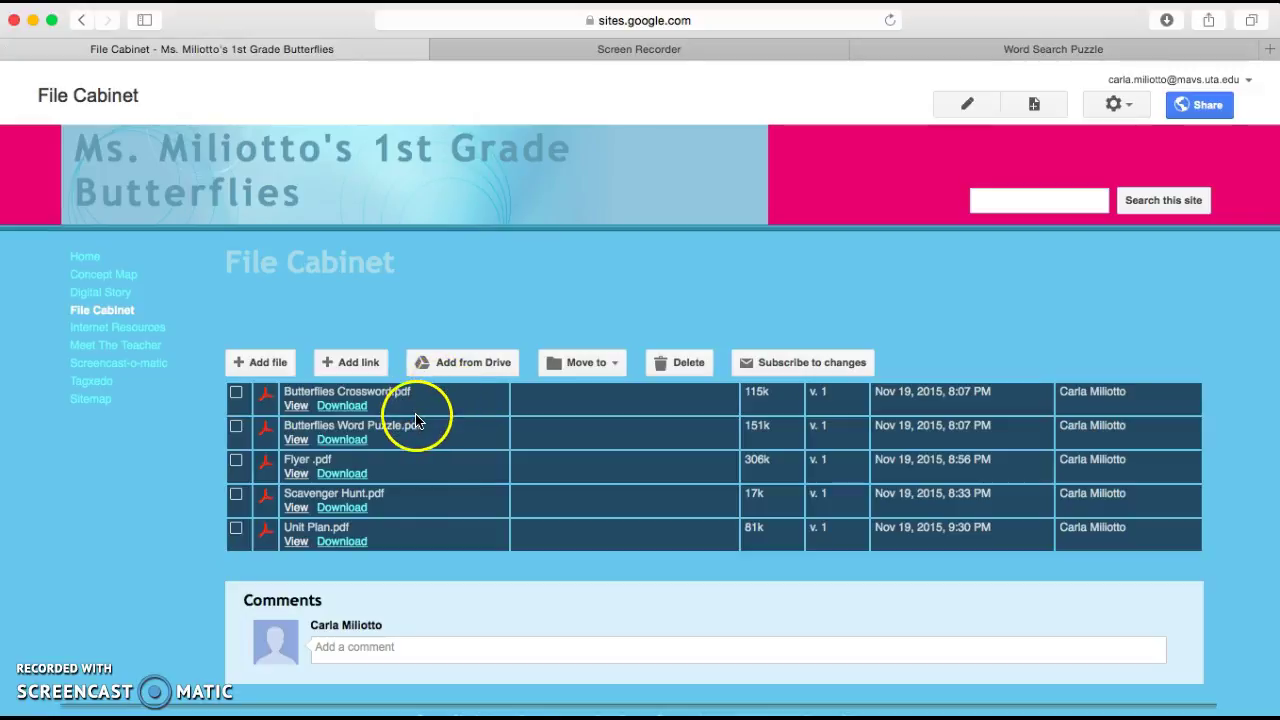
{"action": "left_click", "coordinate": [296, 441]}
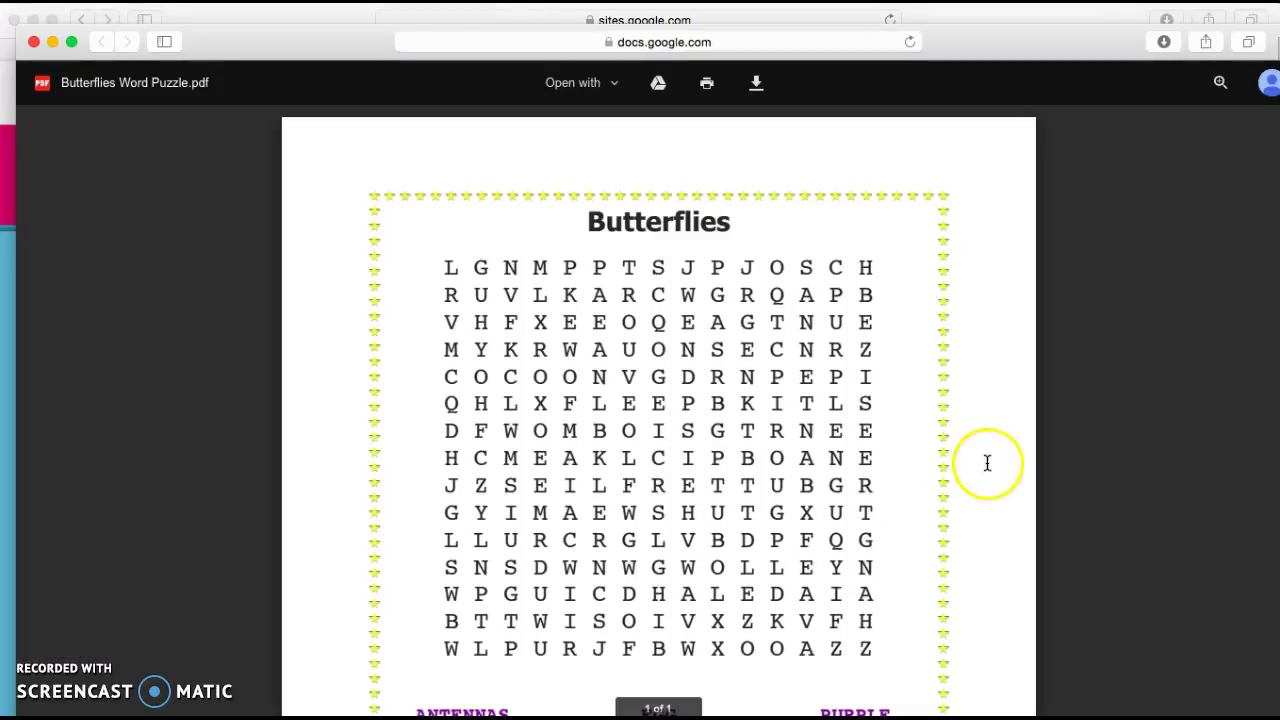
{"action": "scroll", "coordinate": [987, 463], "scroll_direction": "down", "scroll_amount": 2}
{"action": "scroll", "coordinate": [987, 463], "scroll_direction": "down", "scroll_amount": 6}
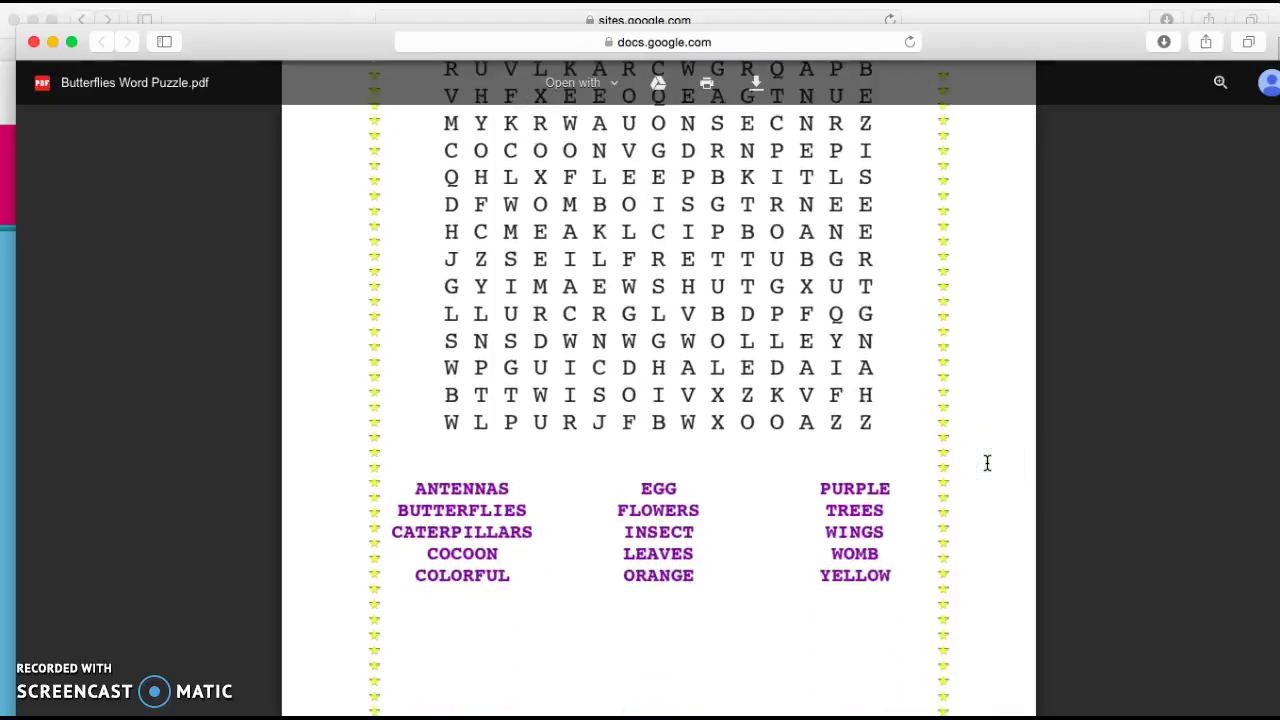
{"action": "scroll", "coordinate": [987, 463], "scroll_direction": "up", "scroll_amount": 7}
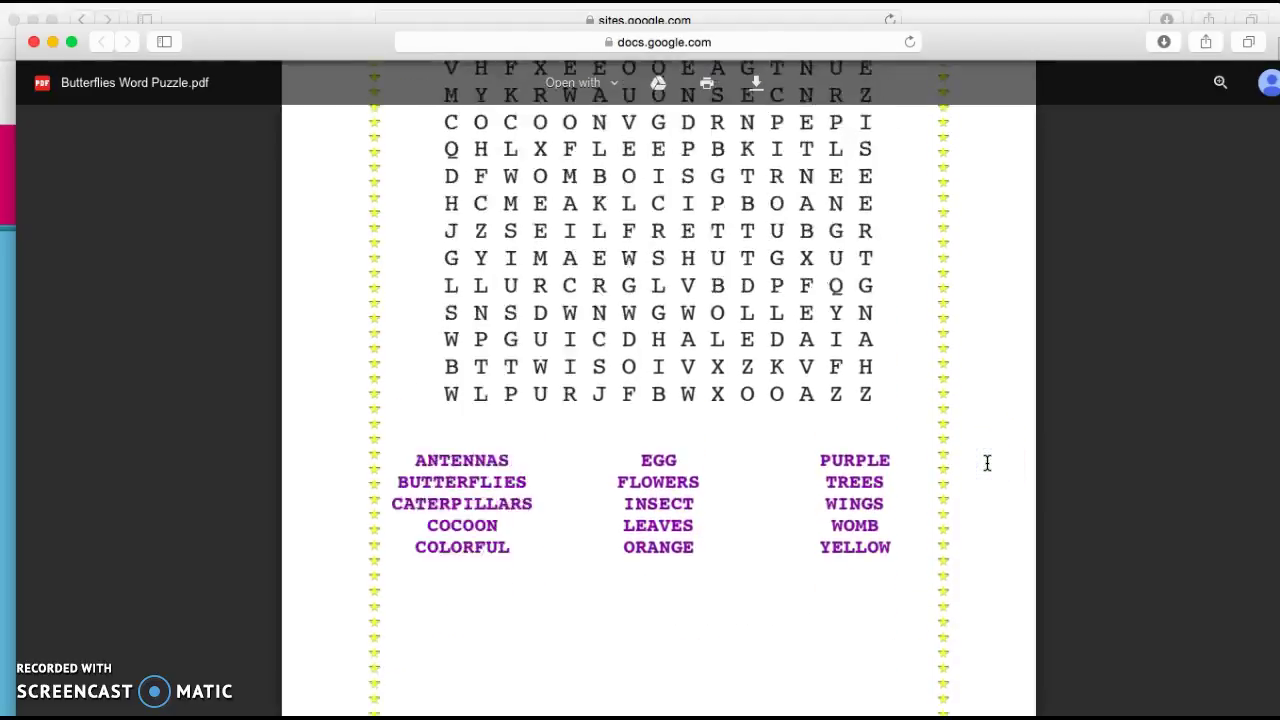
{"action": "scroll", "coordinate": [987, 463], "scroll_direction": "down", "scroll_amount": 2}
{"action": "scroll", "coordinate": [987, 463], "scroll_direction": "up", "scroll_amount": 2}
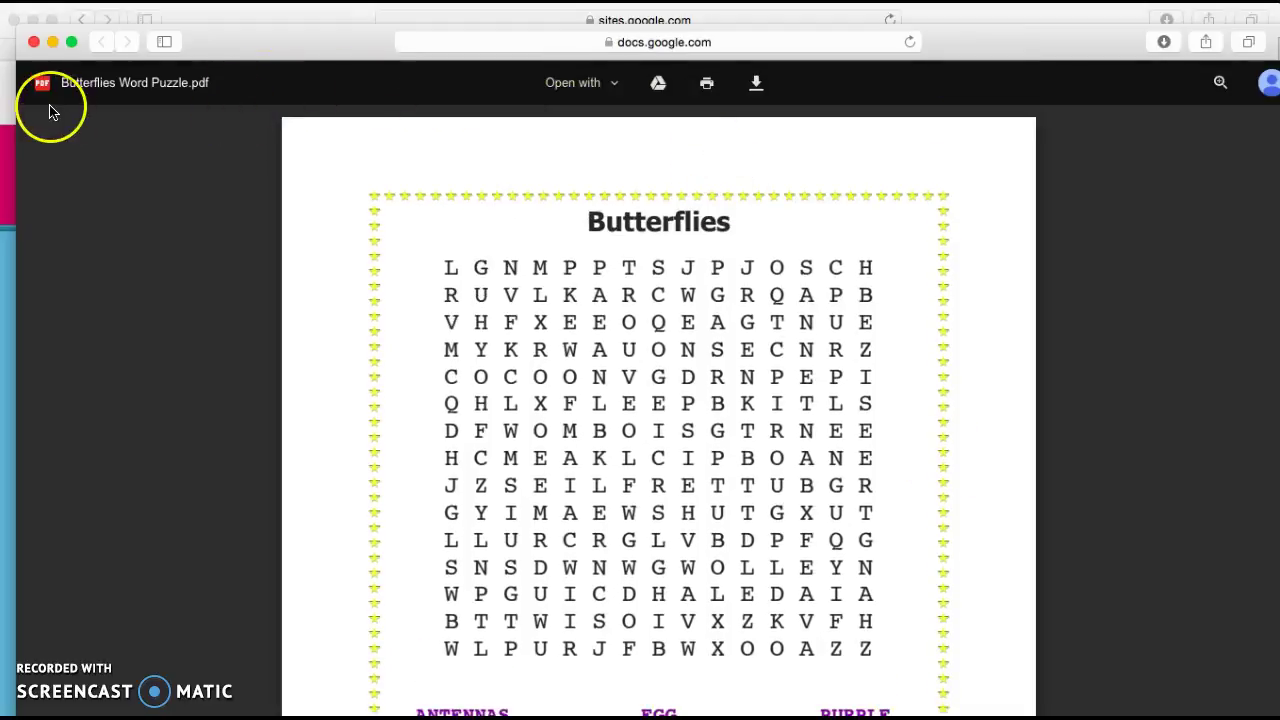
Minimize the PDF window and return to the Word Search Puzzle page in the browser
{"action": "left_click", "coordinate": [53, 41]}
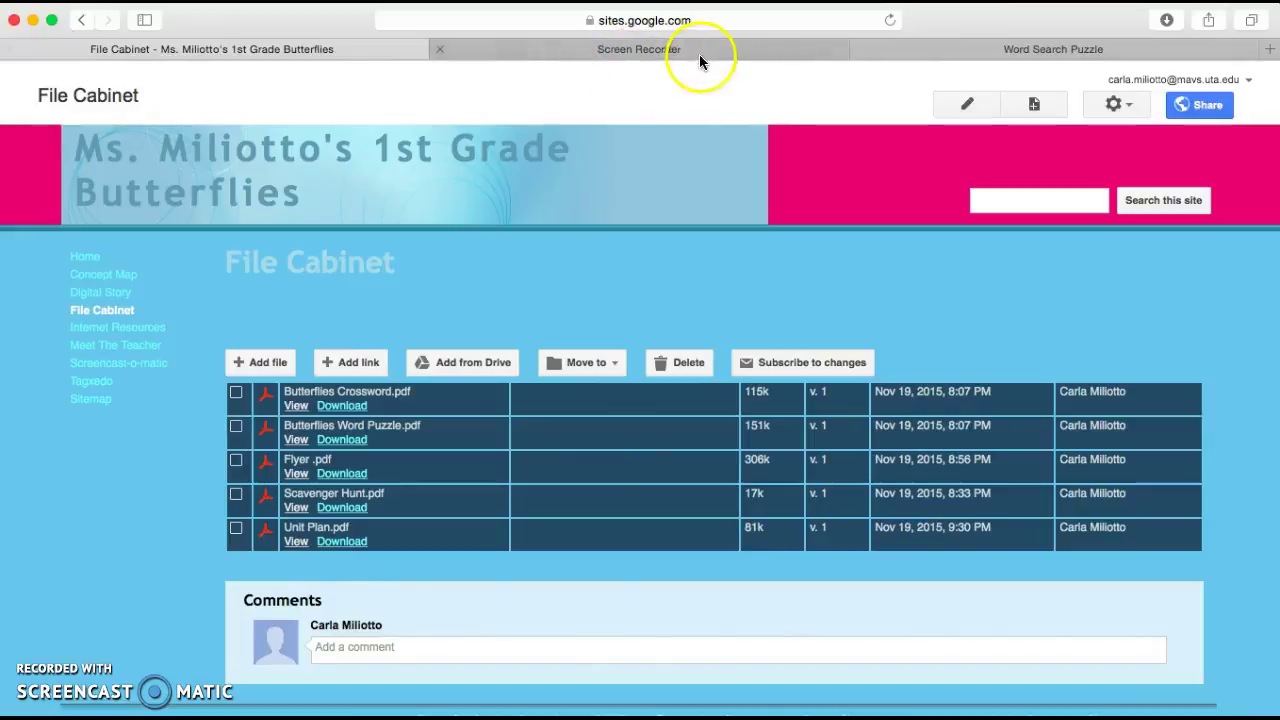
{"action": "left_click", "coordinate": [699, 56]}
{"action": "left_click", "coordinate": [1003, 49]}
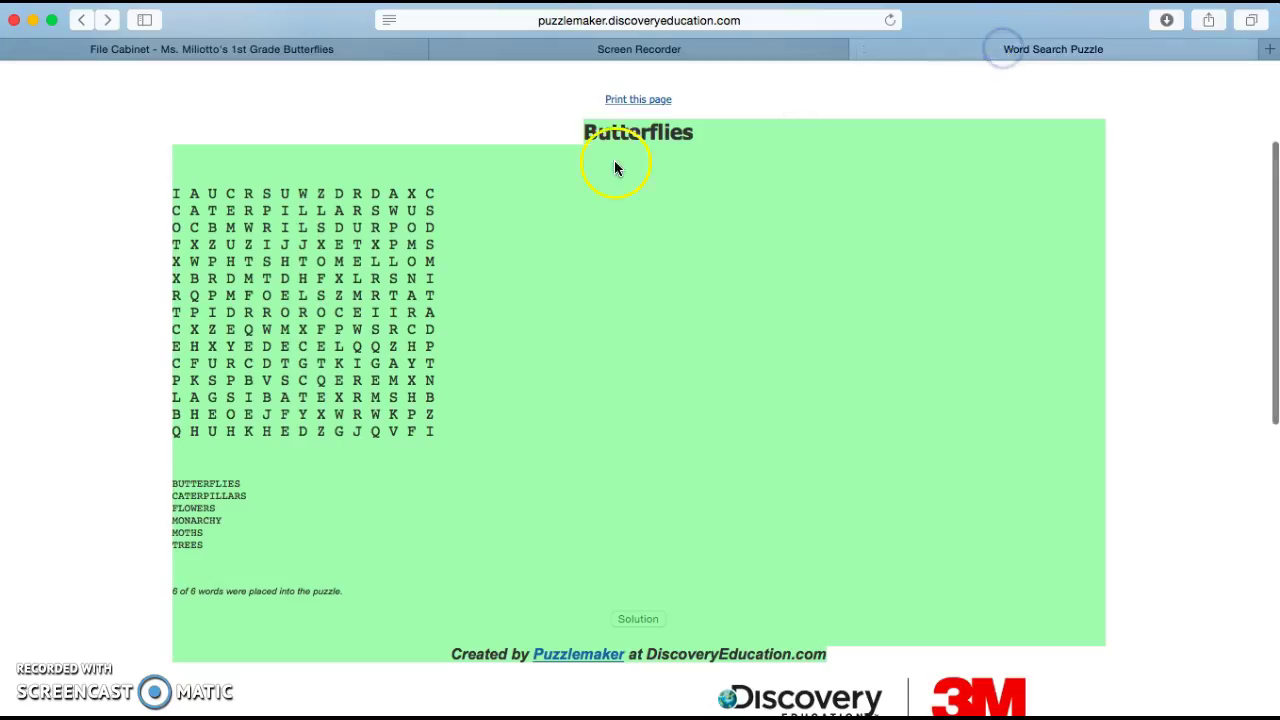